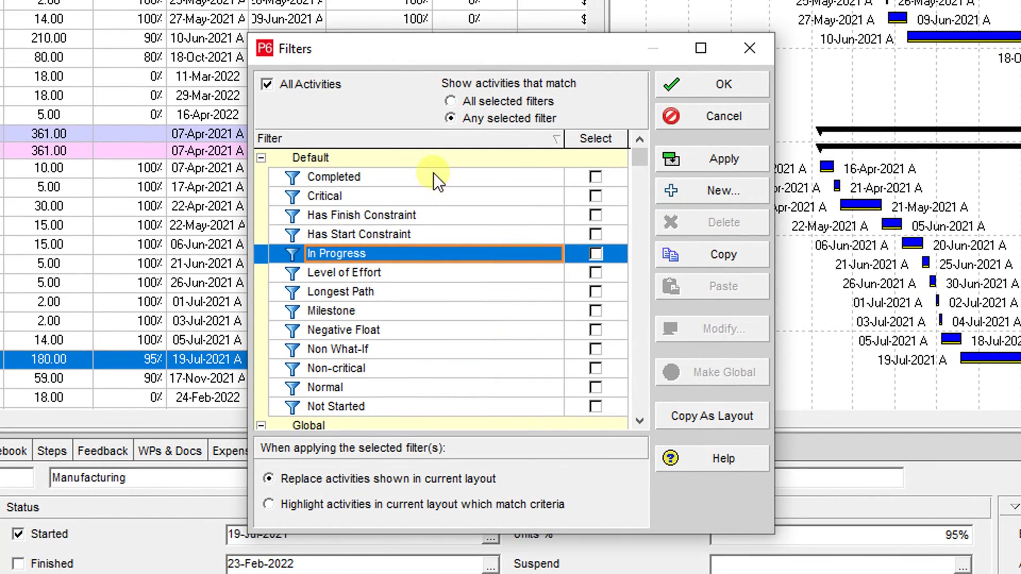
Create a new activity filter and name it 3 CONDITIONS.
double_click(425, 159)
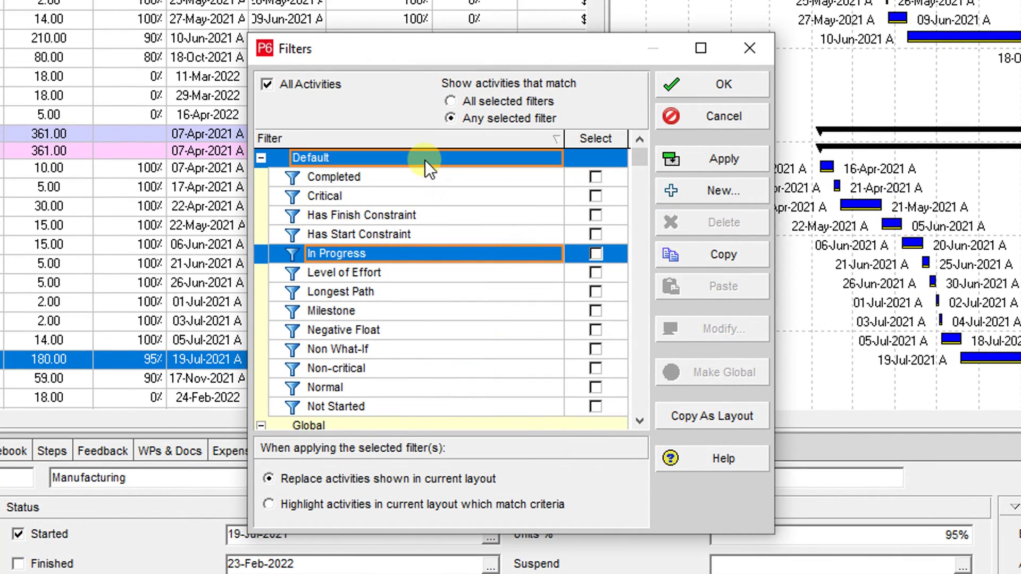
left_click(716, 191)
left_click(355, 234)
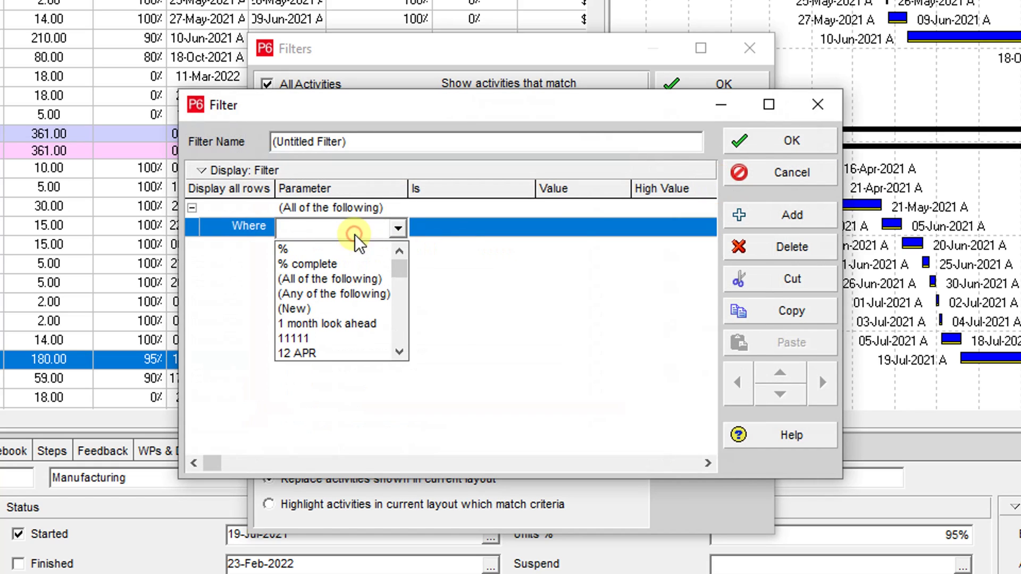
left_click(356, 221)
left_click_drag(369, 139, 276, 141)
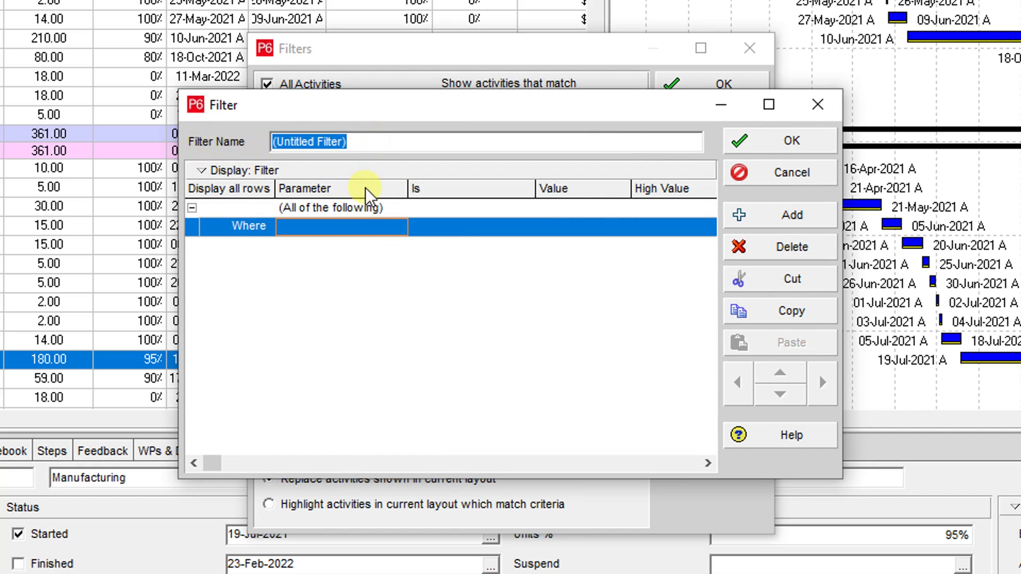
type("3")
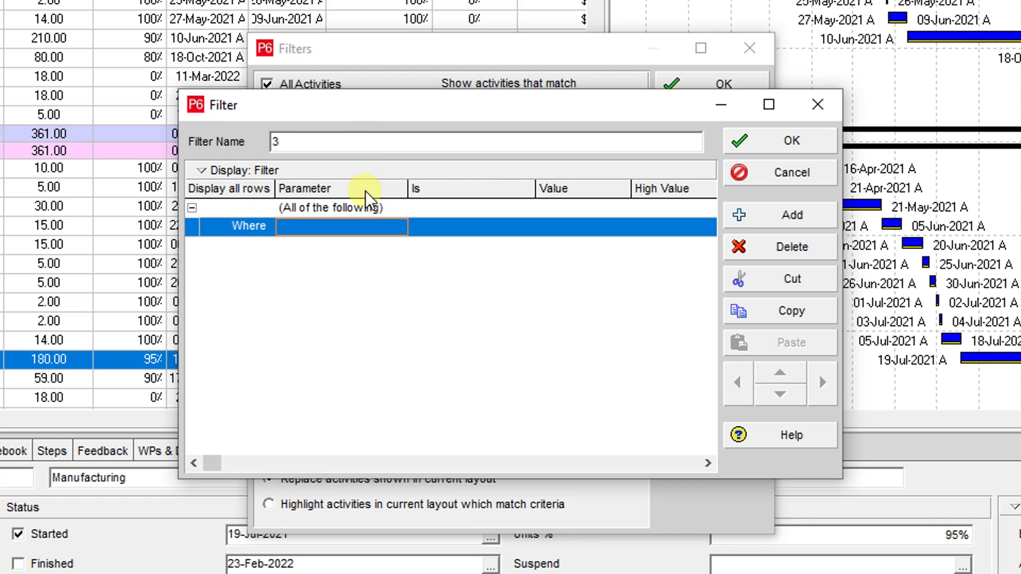
type(" CONDITIONS")
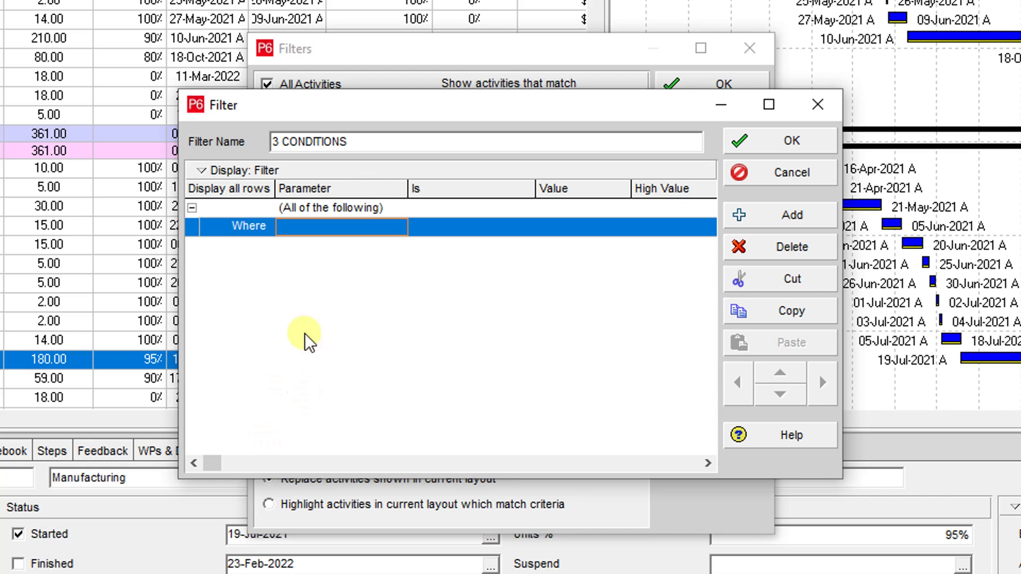
Define the filter's first condition with the parameter Start and the operator is less than.
left_click(391, 229)
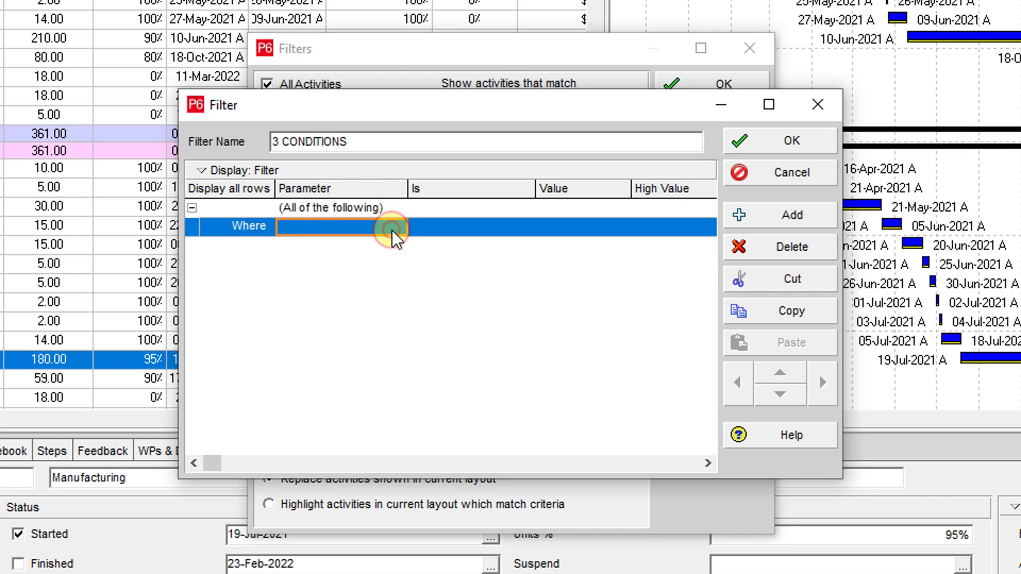
type("start")
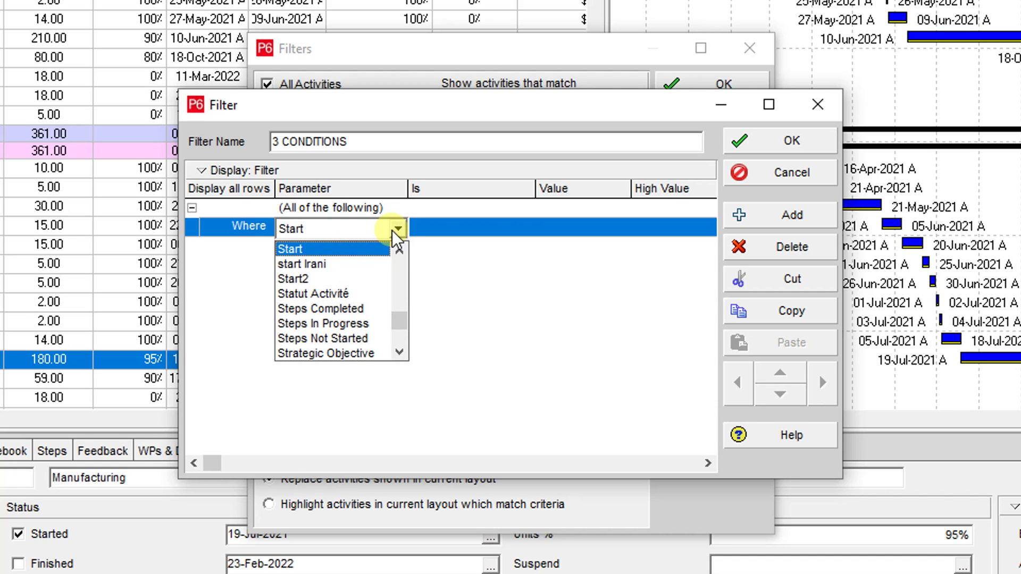
left_click(381, 251)
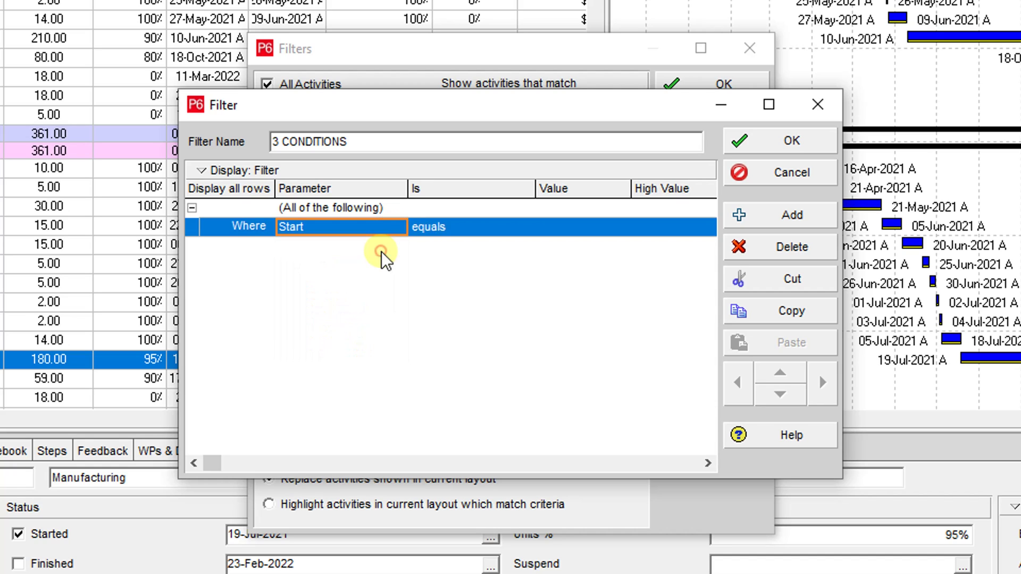
left_click(513, 222)
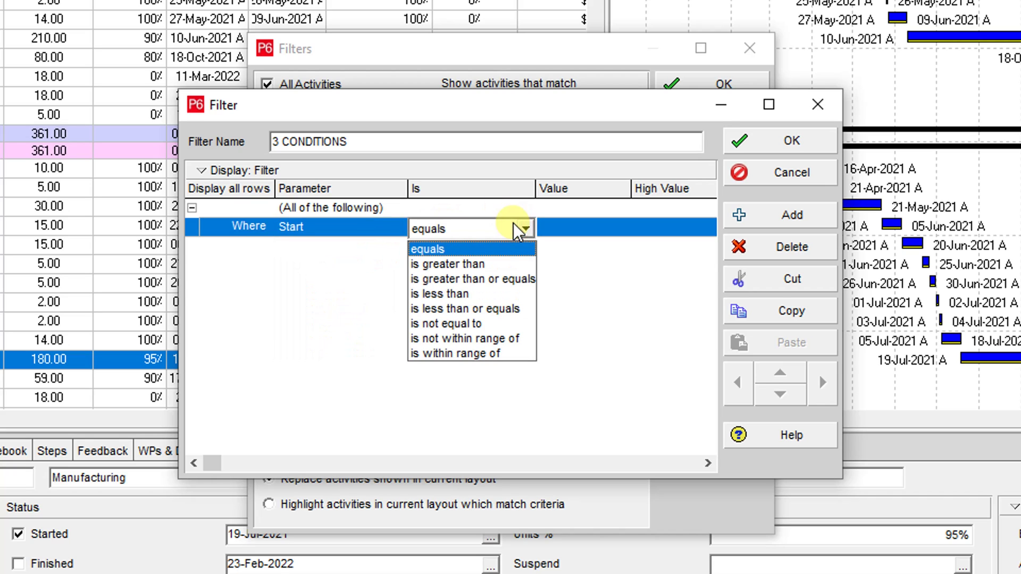
left_click(470, 293)
Set the Start condition's value to the custom date 31-Jan-2022.
left_click(577, 226)
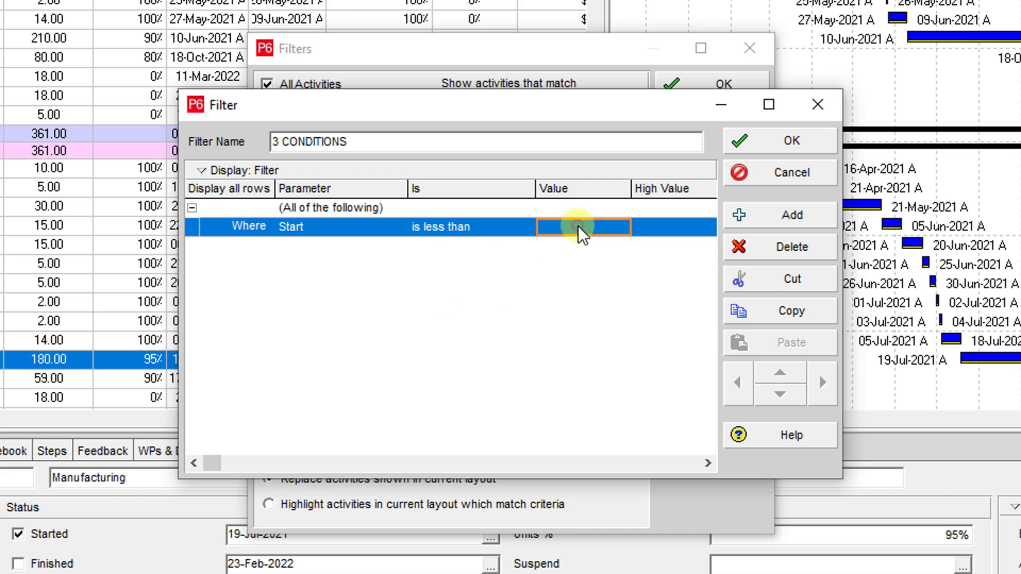
left_click(621, 229)
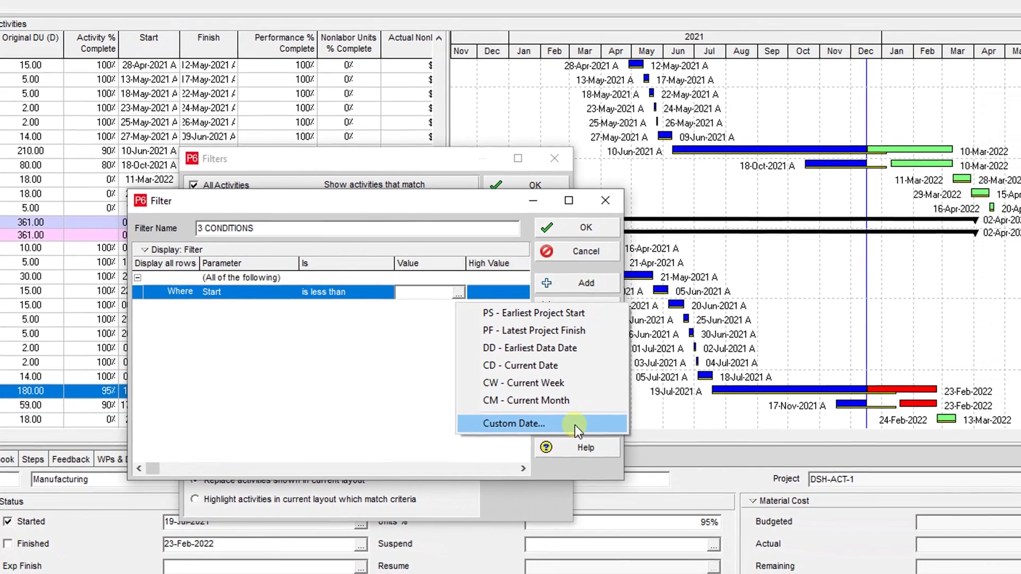
left_click(614, 421)
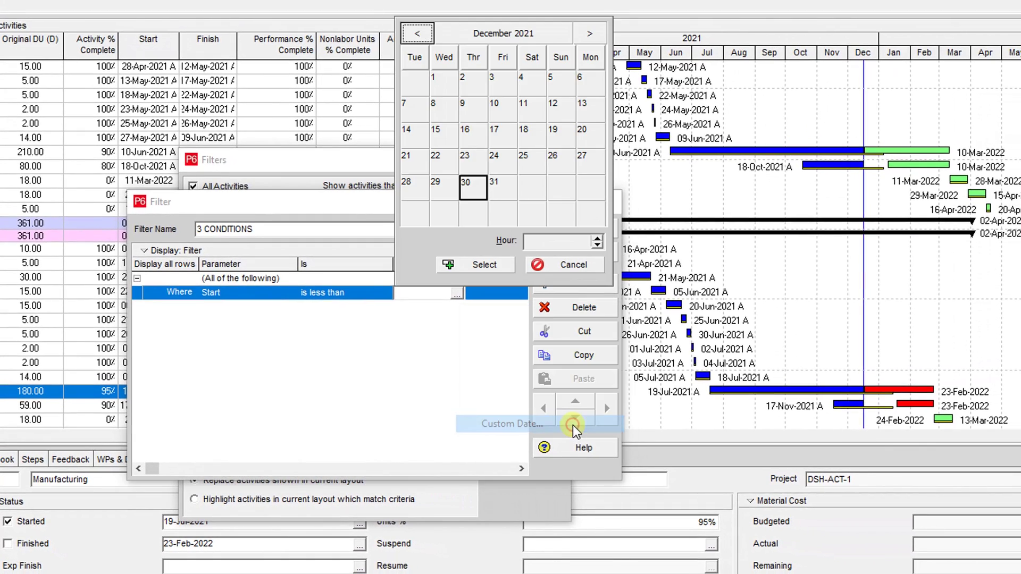
left_click(590, 32)
left_click(584, 189)
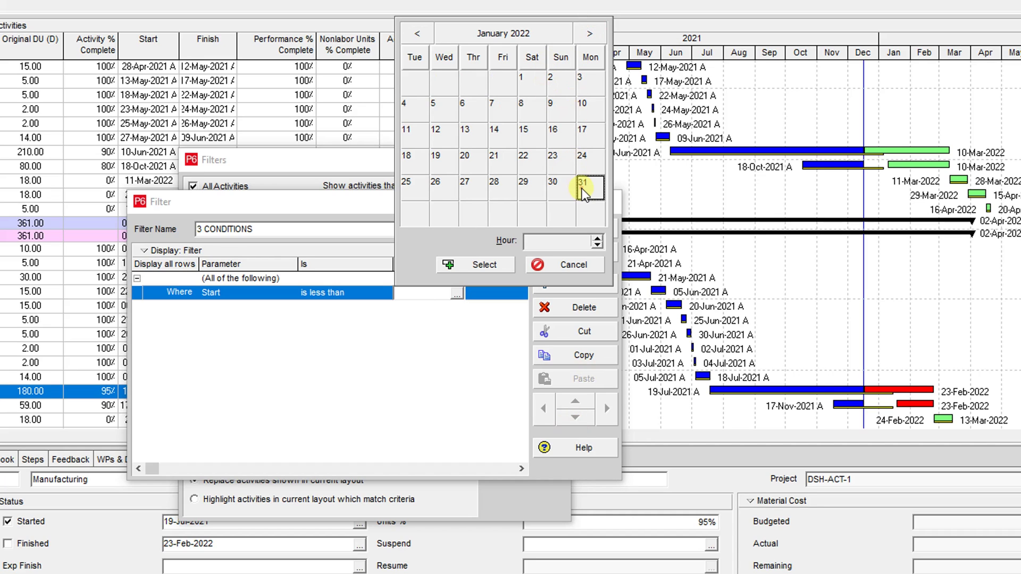
left_click(486, 265)
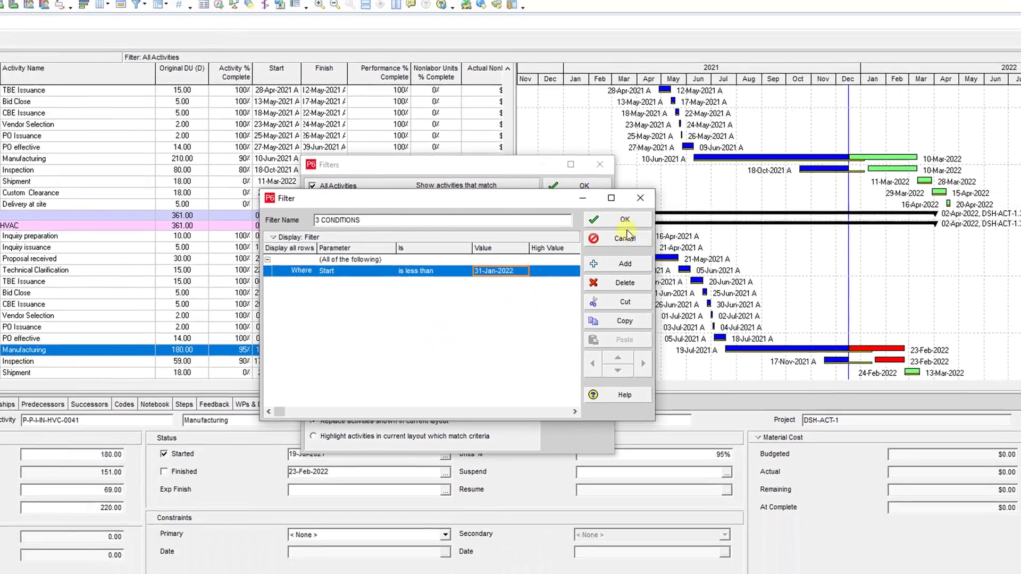
Save the 3 CONDITIONS filter, apply it to the current layout, and look through the activity list.
left_click(624, 219)
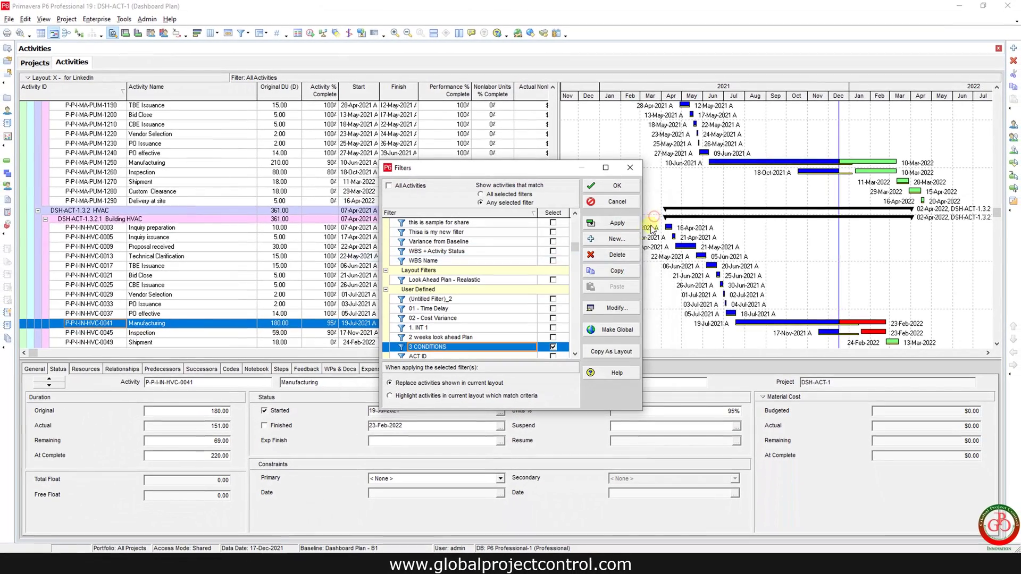
left_click(618, 224)
left_click(614, 187)
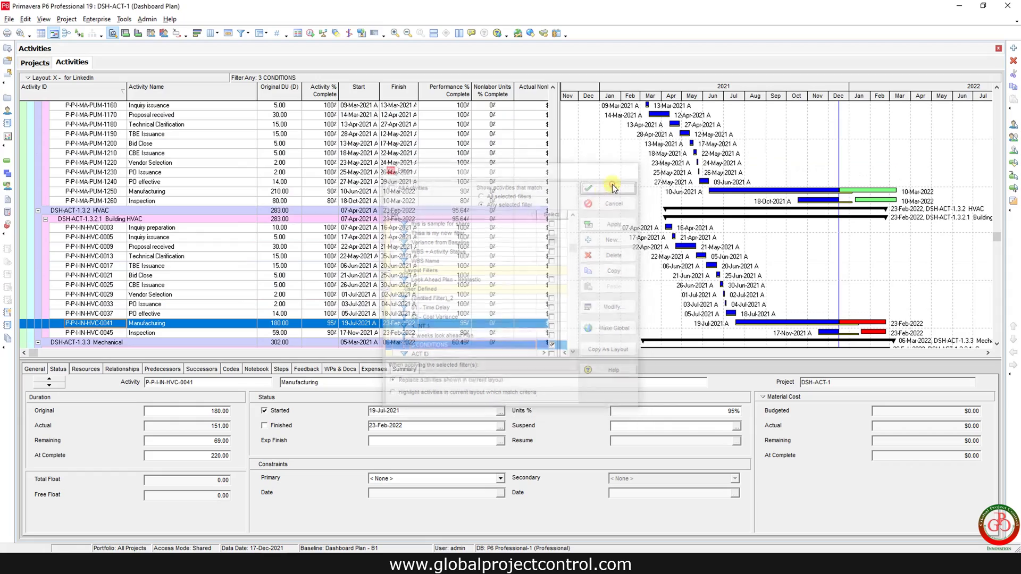
left_click_drag(556, 241, 556, 335)
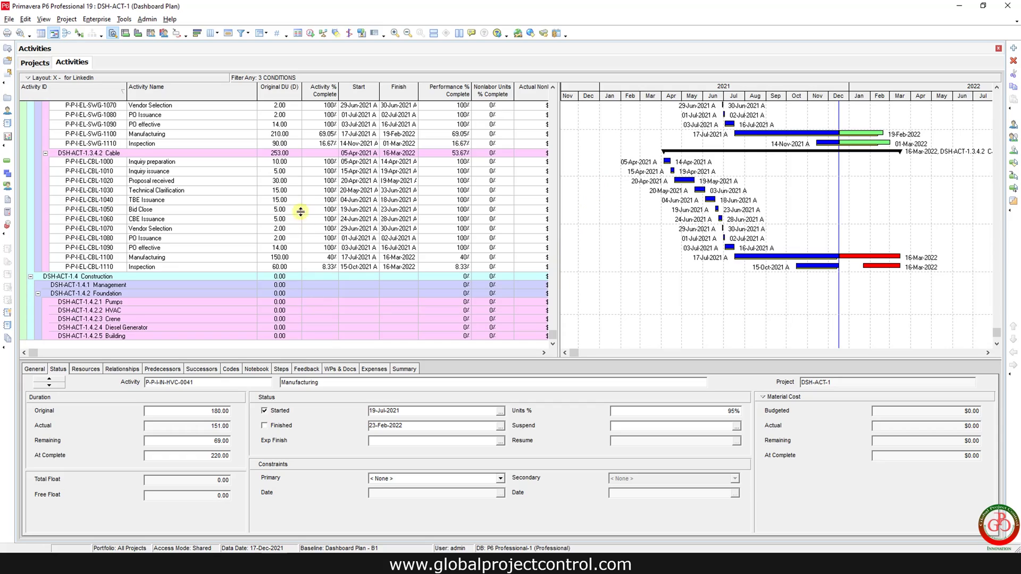
Set the grouping options to hide empty bands and omit the ID / Code from the WBS band titles.
left_click(256, 34)
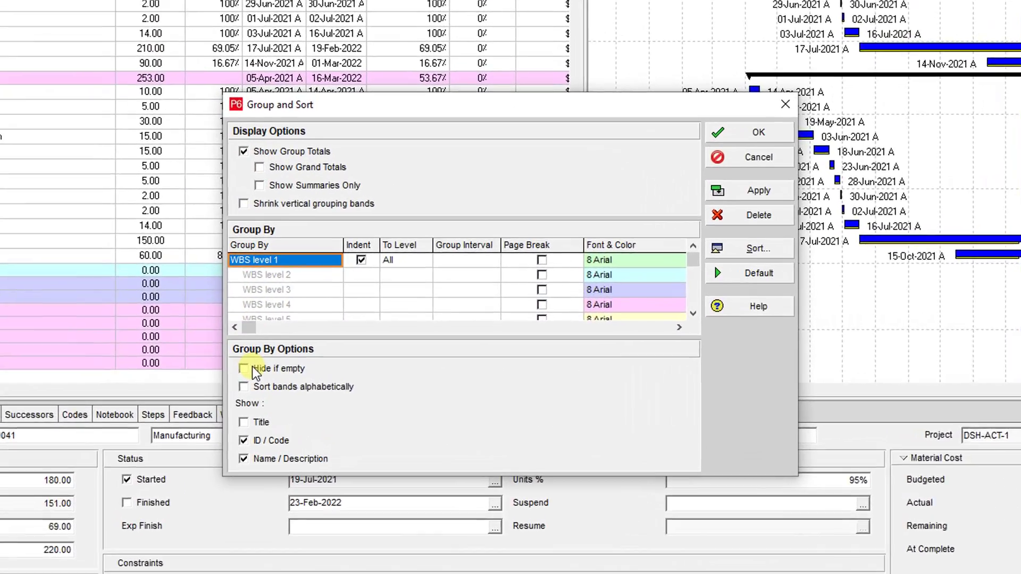
left_click(253, 370)
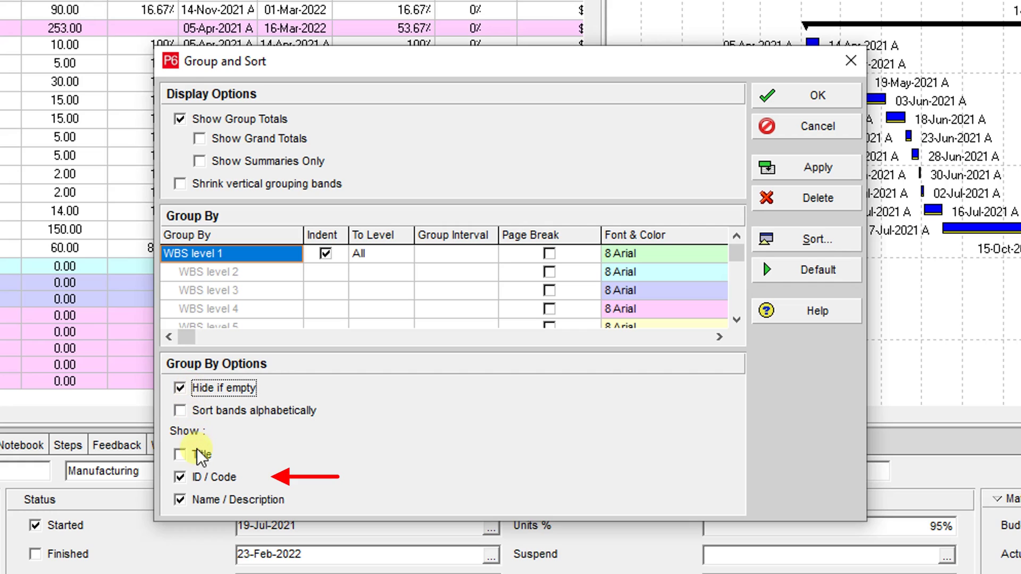
left_click(180, 477)
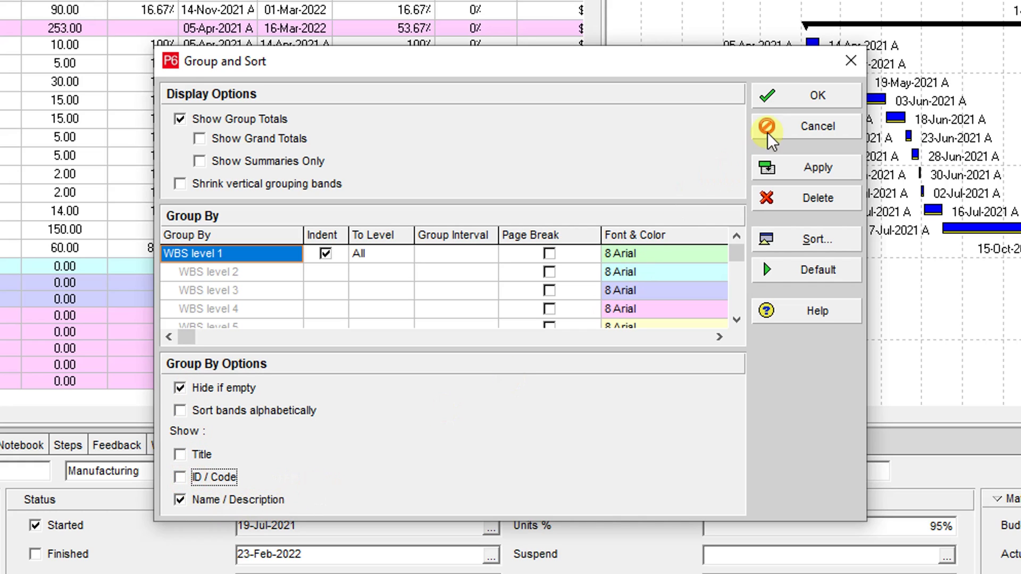
left_click(784, 97)
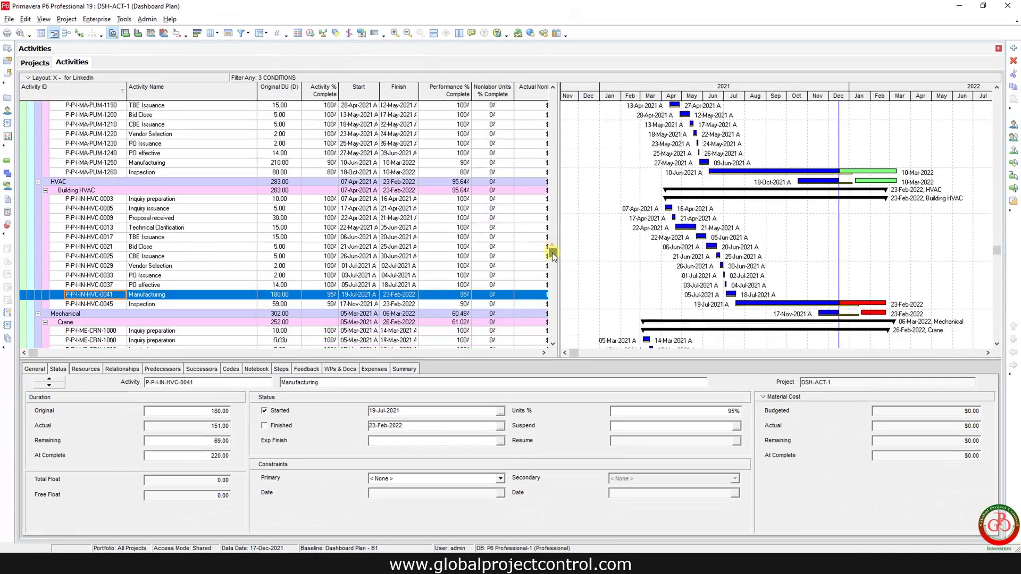
Review the regrouped activity list, consult the written list of filter conditions, and return to Primavera P6.
left_click_drag(552, 253, 554, 332)
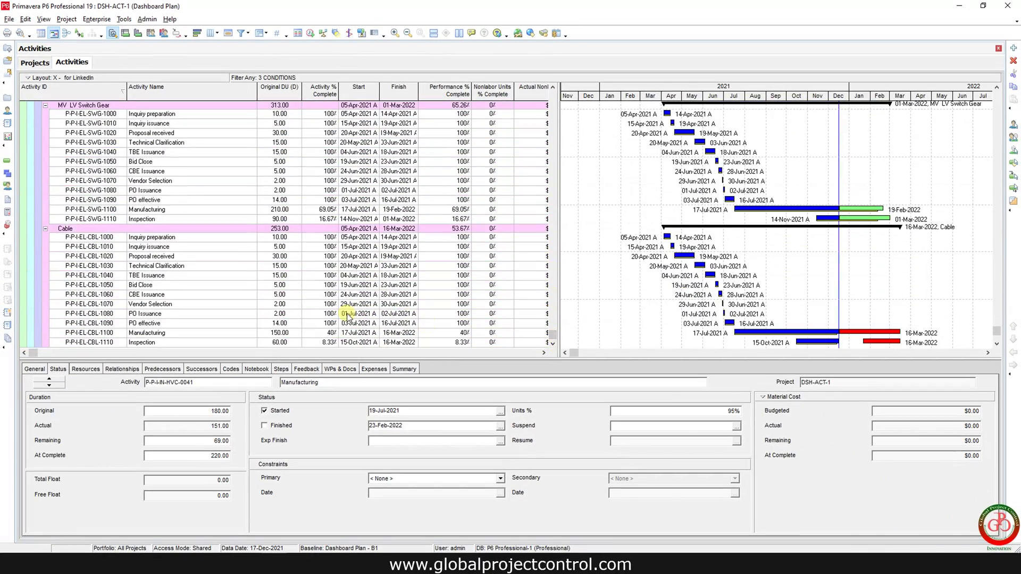
scroll(347, 314, "up", 6)
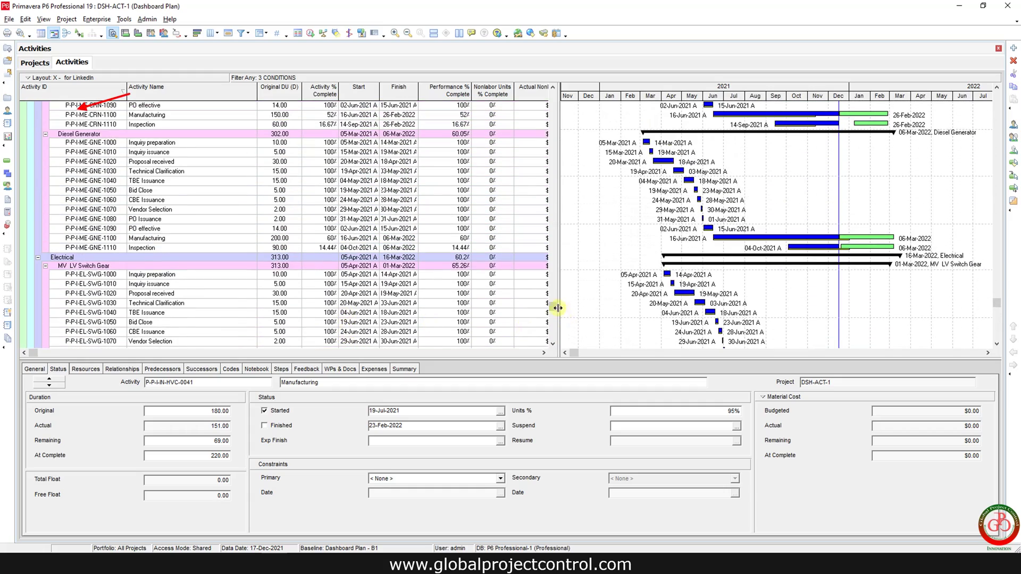
left_click_drag(554, 306, 552, 96)
key("alt+Tab")
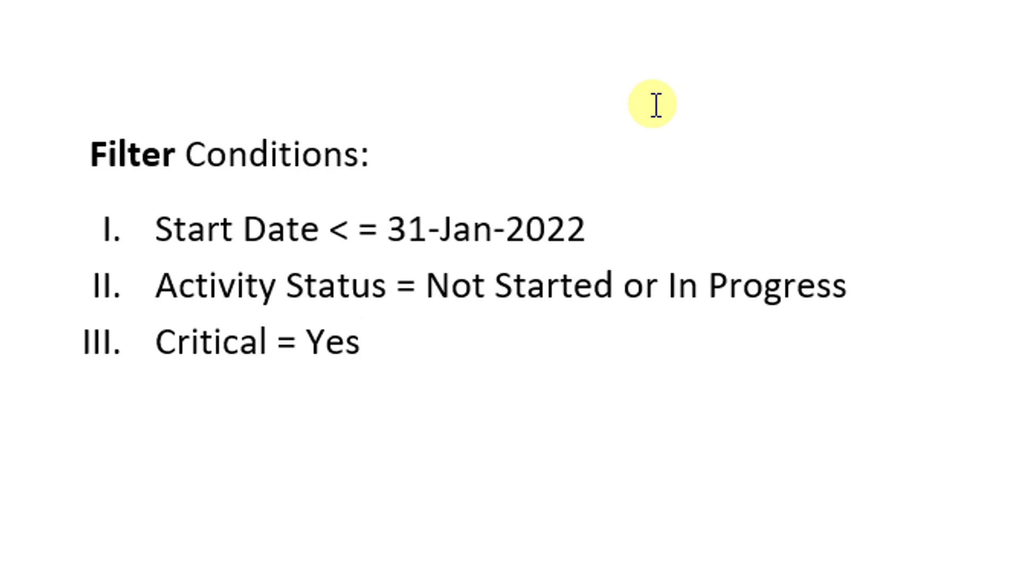
key("alt+Tab")
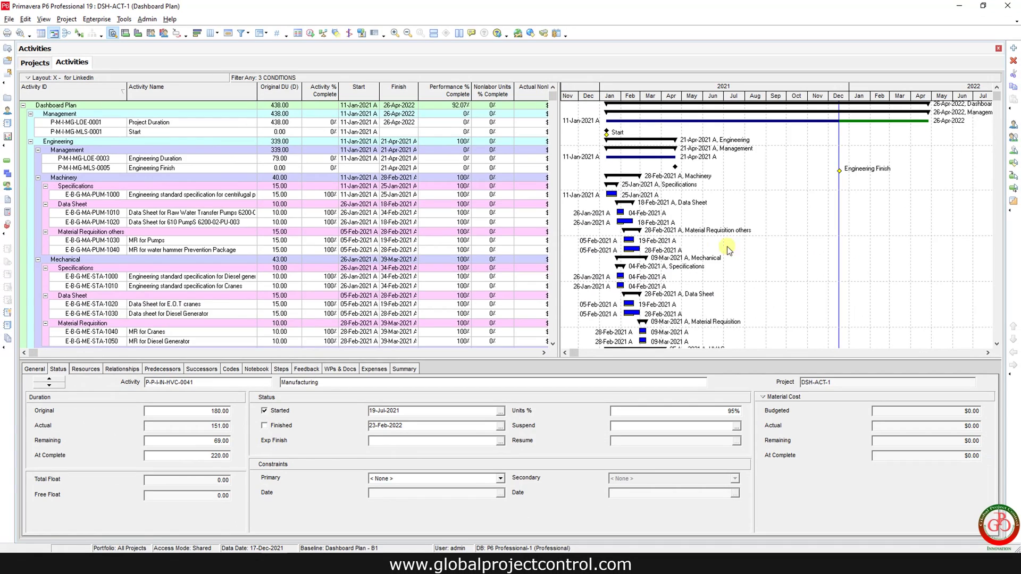
Widen the Gantt chart area and open the user-defined 3 CONDITIONS filter for modification.
left_click_drag(558, 228, 487, 220)
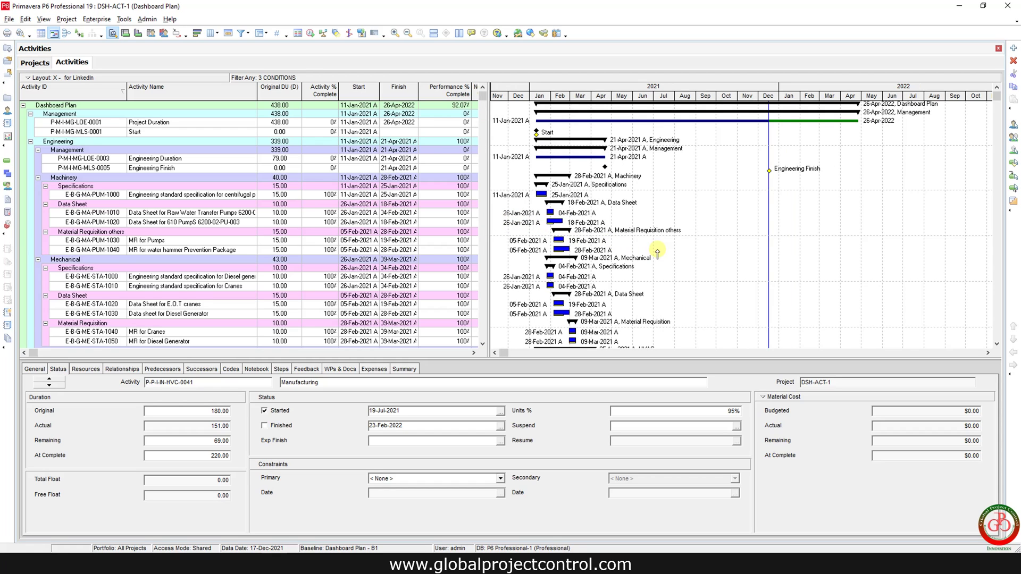
left_click(241, 33)
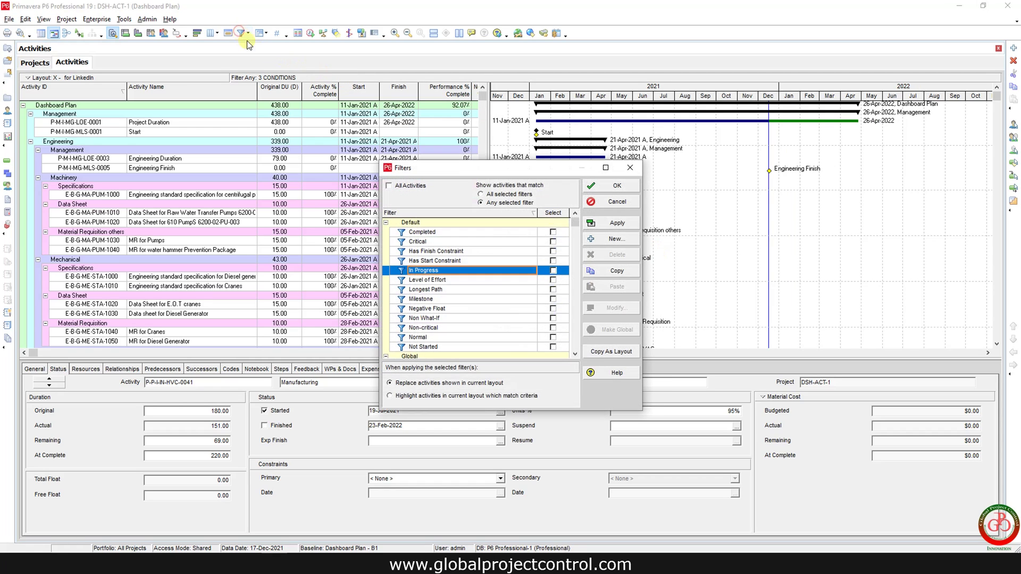
double_click(464, 222)
double_click(462, 232)
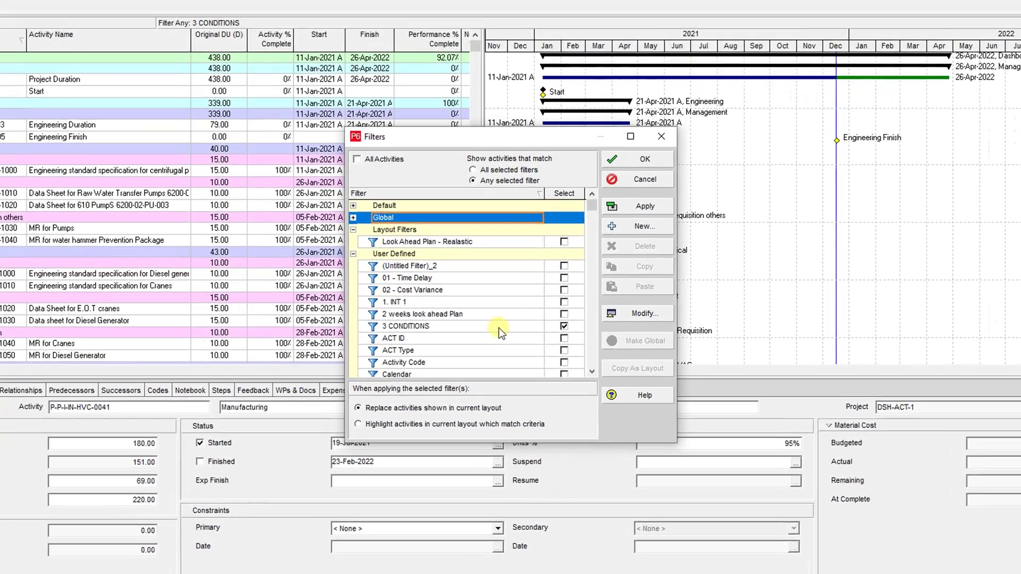
left_click(502, 319)
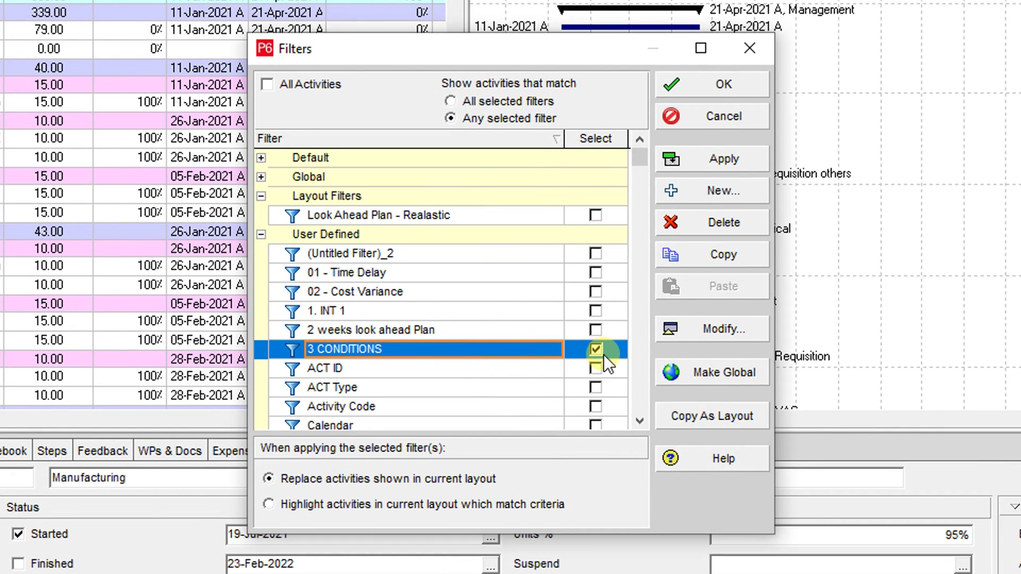
left_click(704, 330)
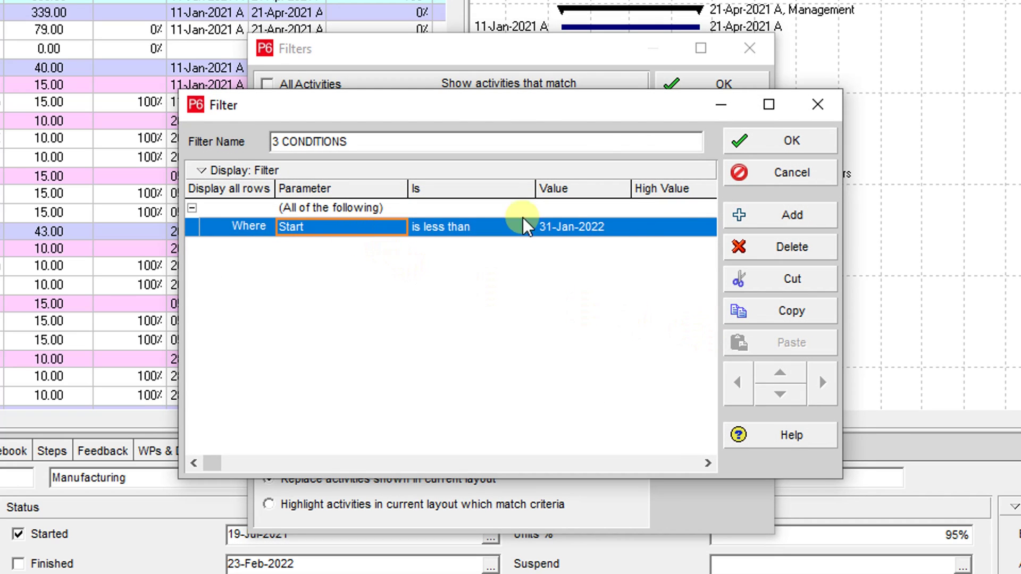
Add a second condition to the filter requiring Activity Status equals In Progress.
left_click(786, 213)
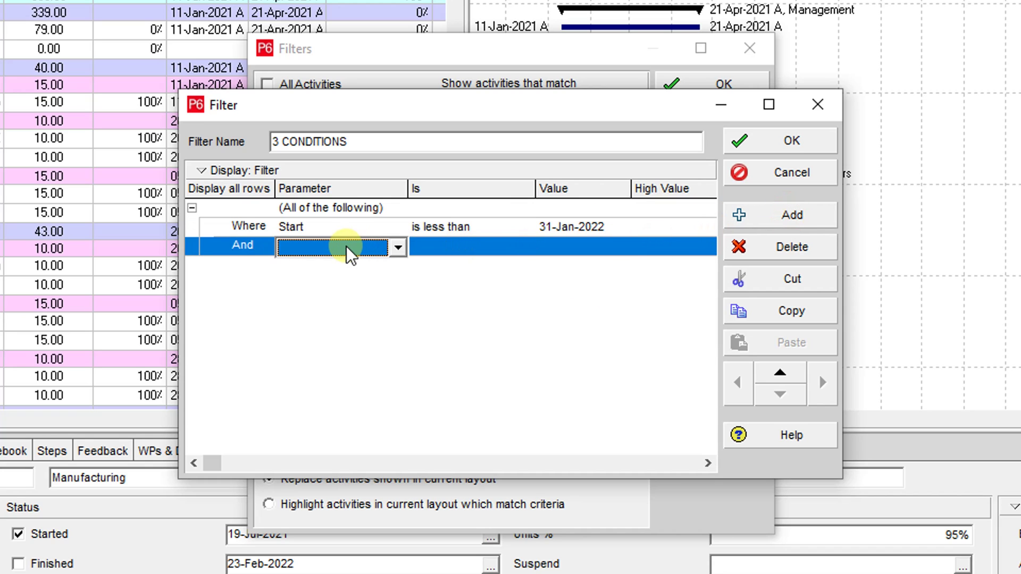
left_click(347, 245)
type("a")
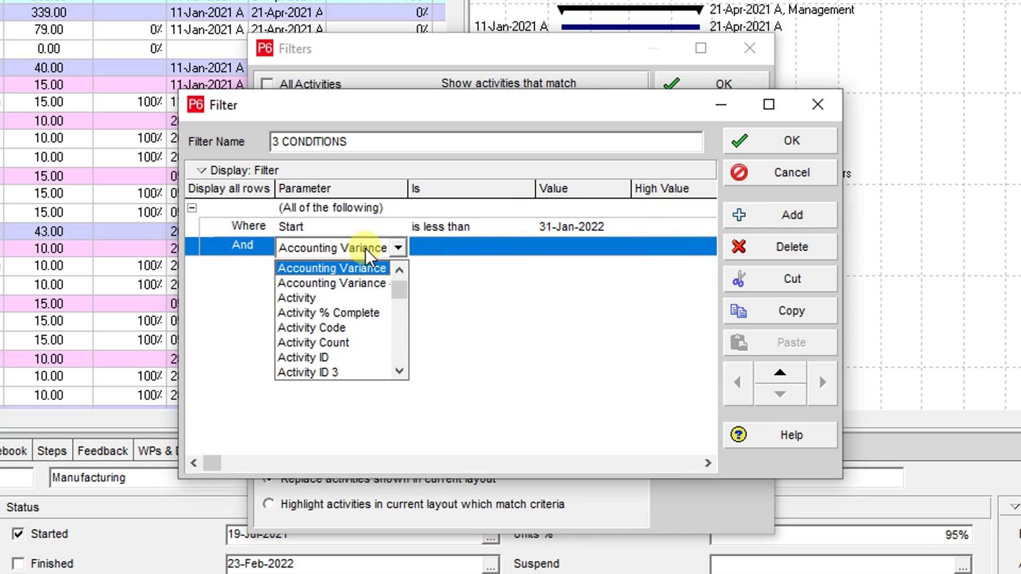
type("ctivity")
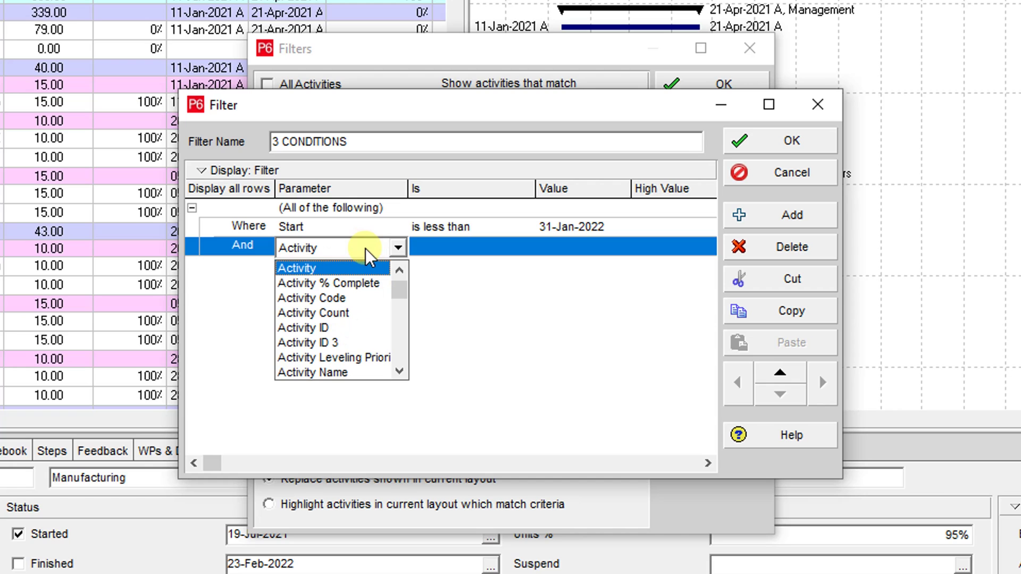
scroll(353, 308, "down", 2)
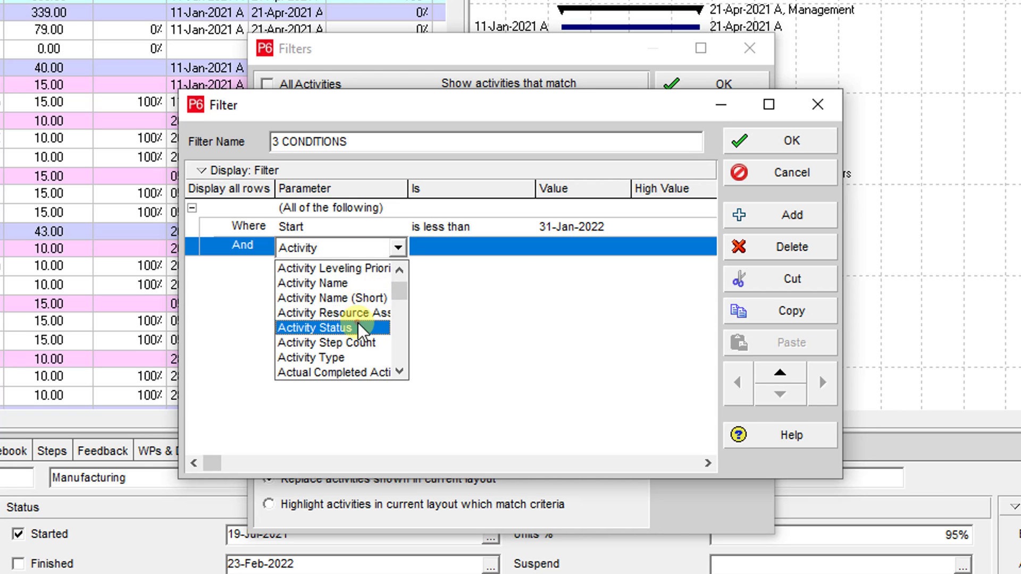
left_click(358, 326)
left_click(582, 246)
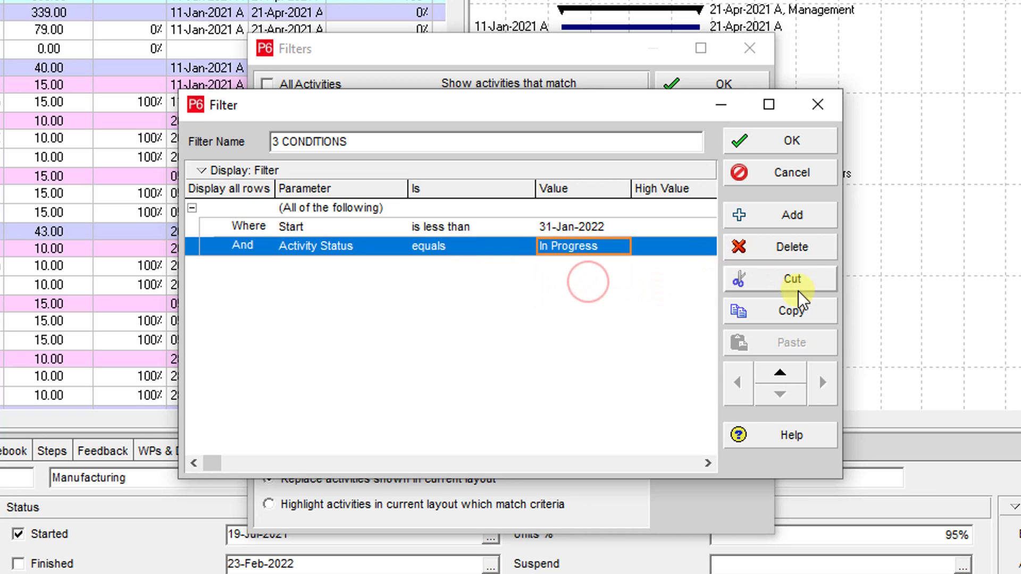
Duplicate the Activity Status equals In Progress condition and set the copy's value to Not Started.
left_click(802, 311)
left_click(802, 343)
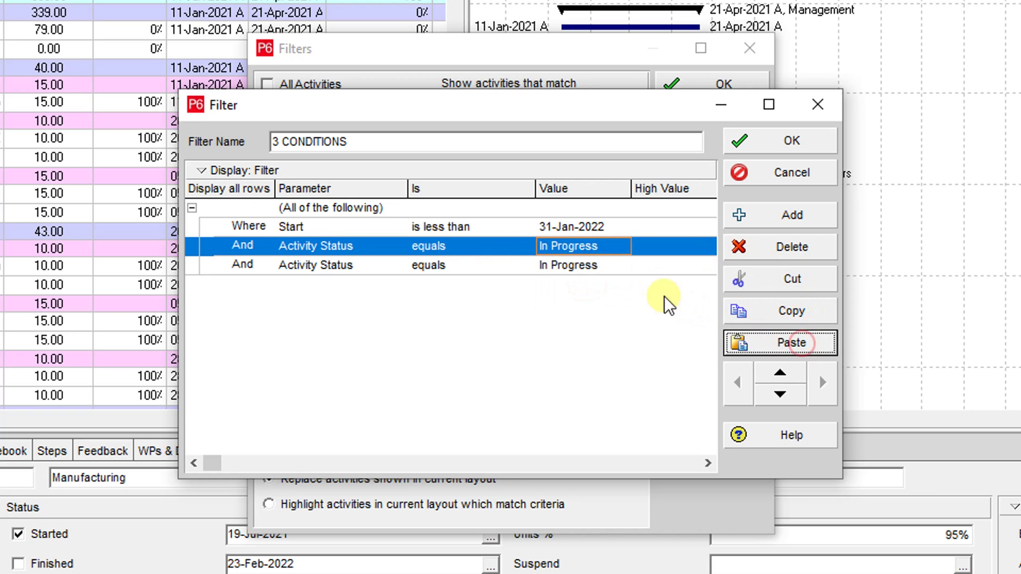
left_click(607, 266)
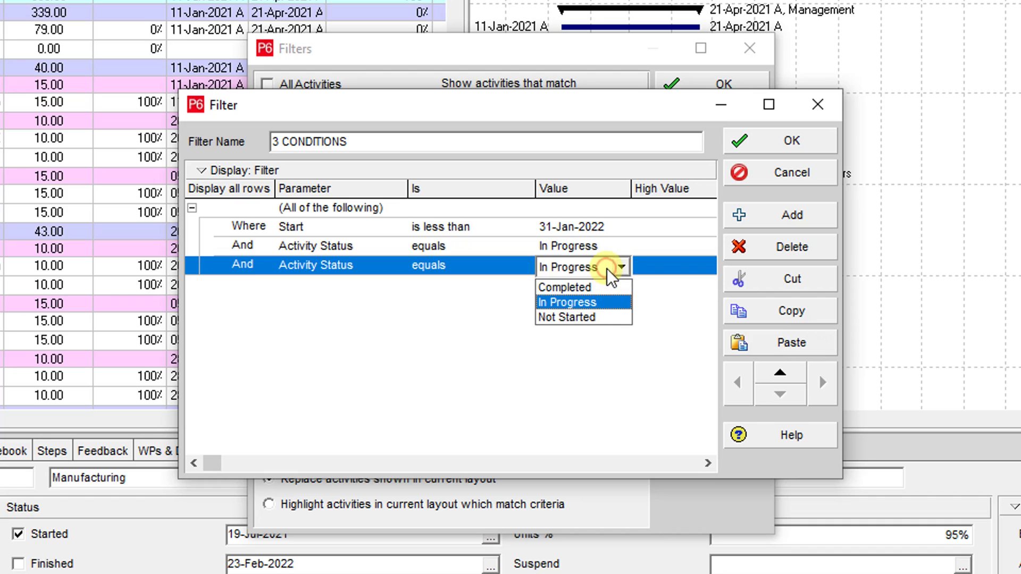
left_click(599, 317)
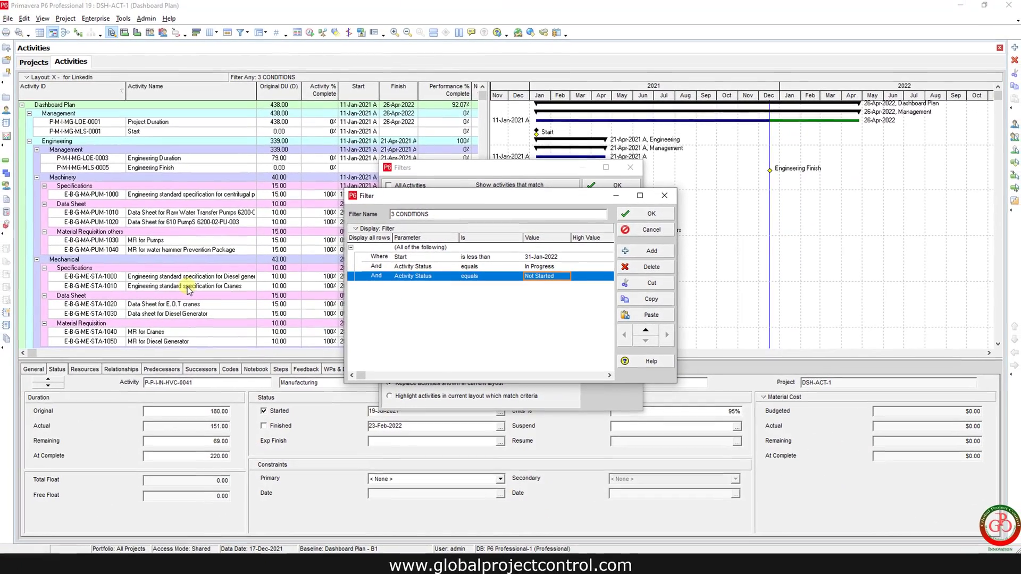
Save the 3 CONDITIONS filter, apply it to the activity list, and reopen it for modification.
left_click(629, 216)
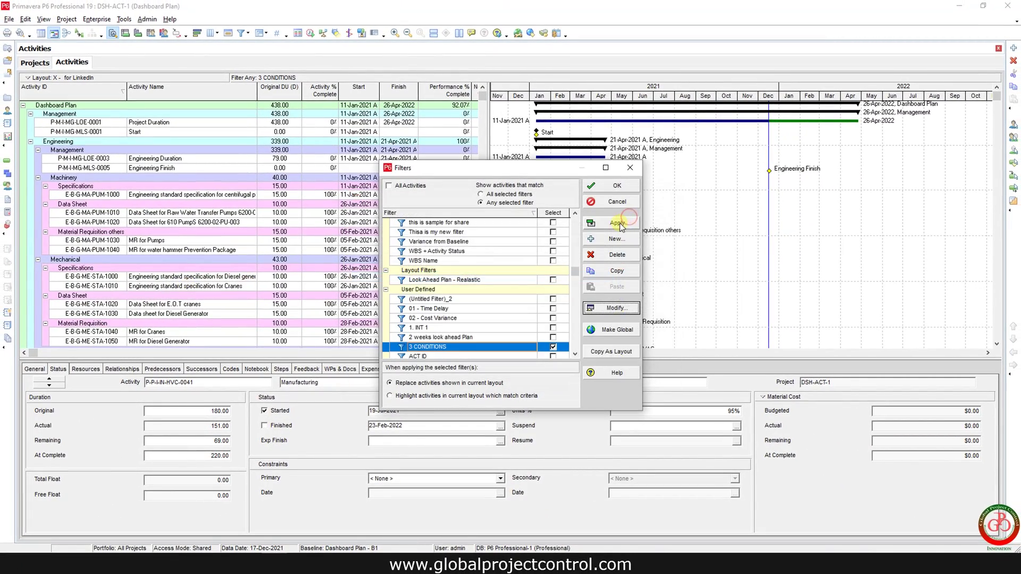
left_click(618, 224)
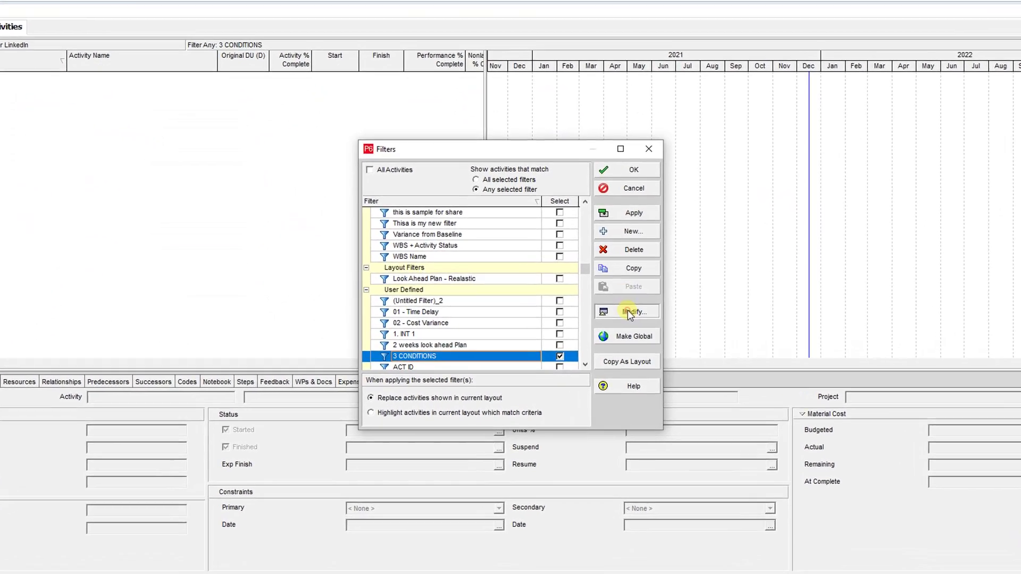
left_click(615, 308)
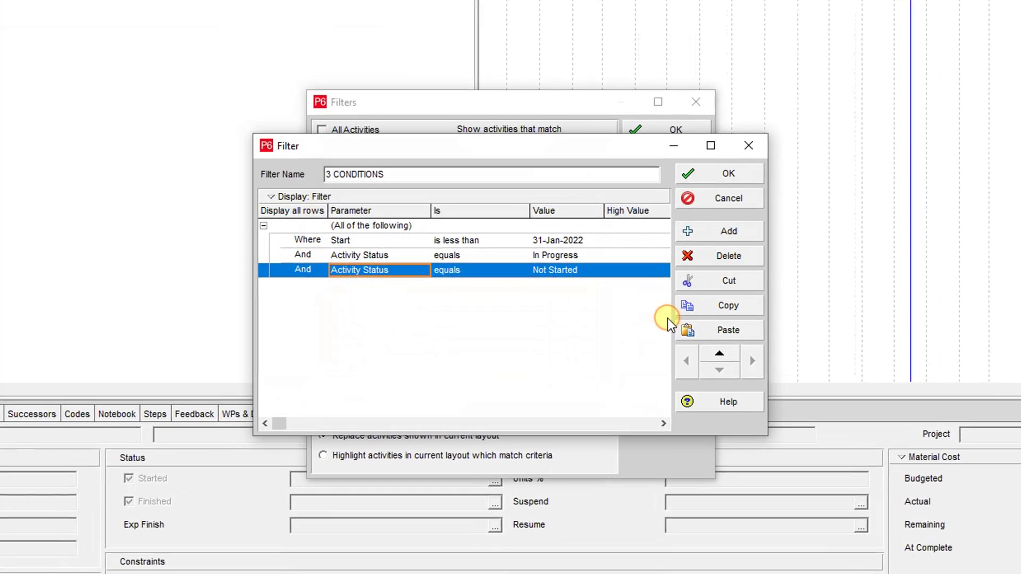
left_click(470, 254)
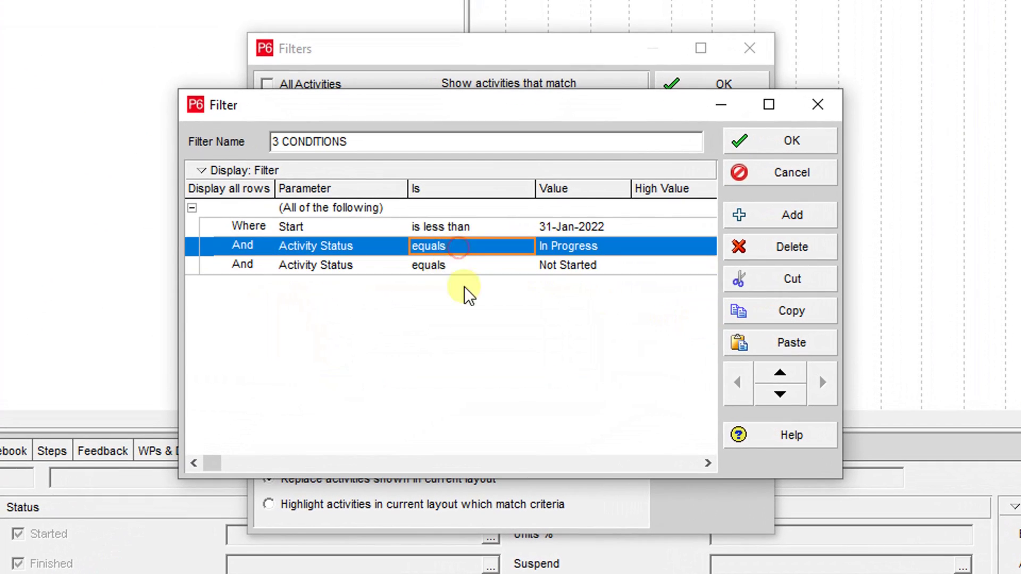
left_click(780, 222)
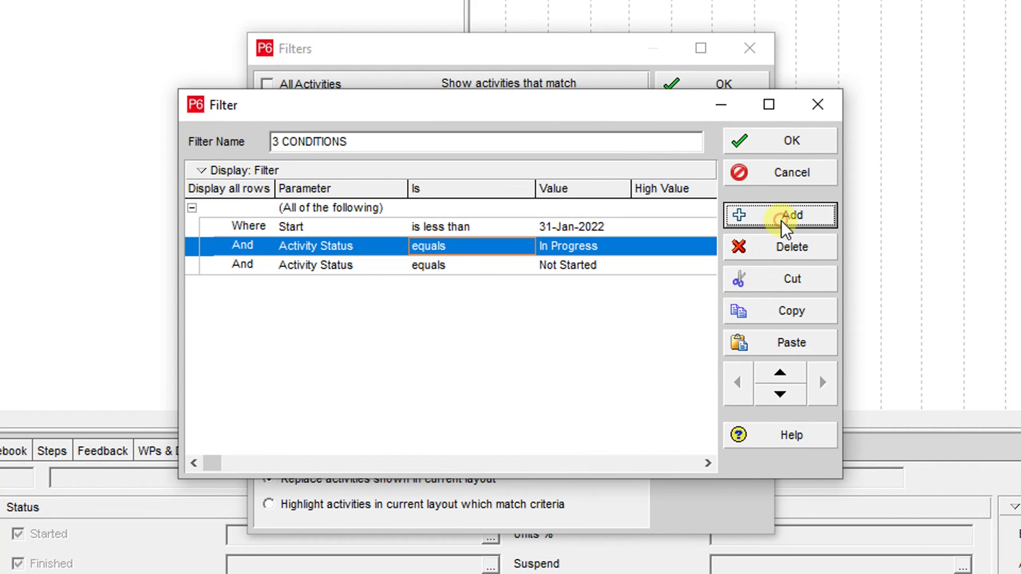
left_click(241, 268)
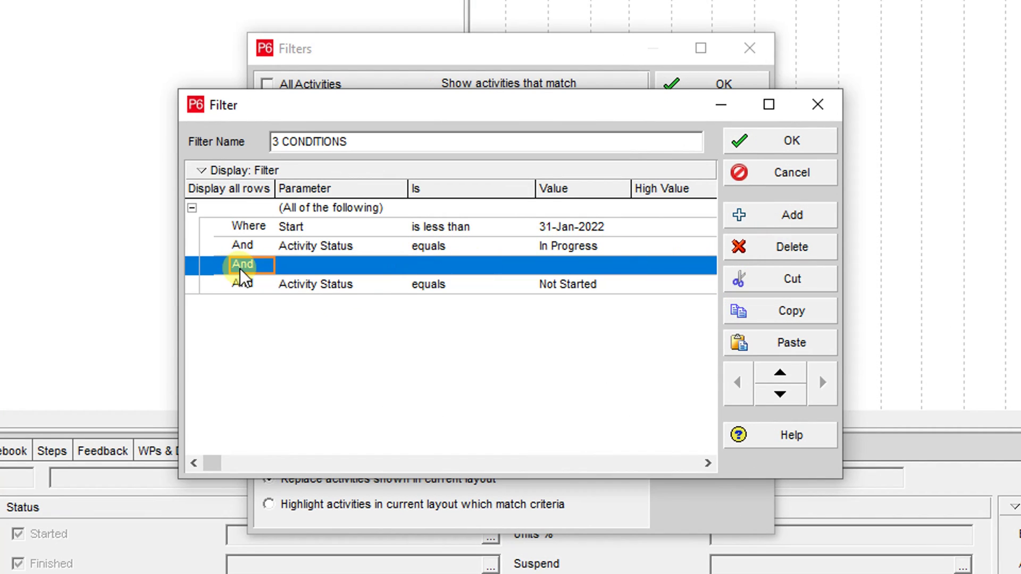
left_click(729, 249)
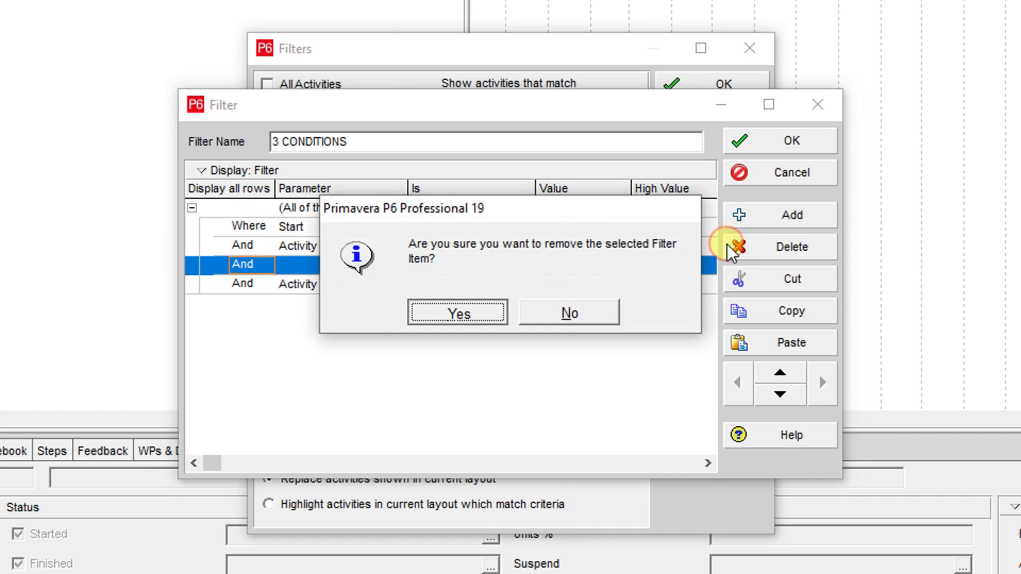
key("Return")
left_click(304, 246)
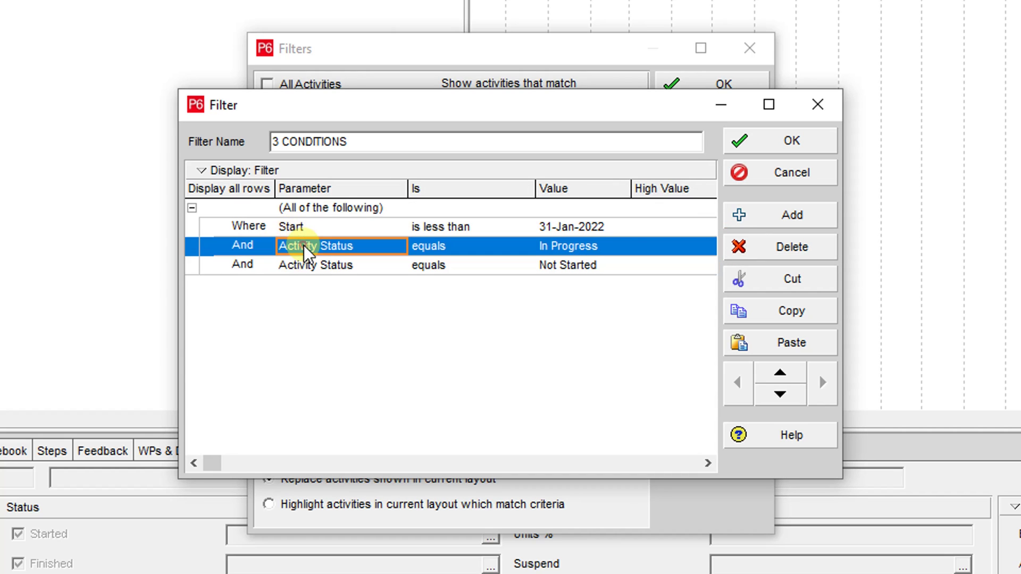
Insert a blank condition below the Start condition and indent both Activity Status conditions beneath it as a nested group.
left_click(321, 226)
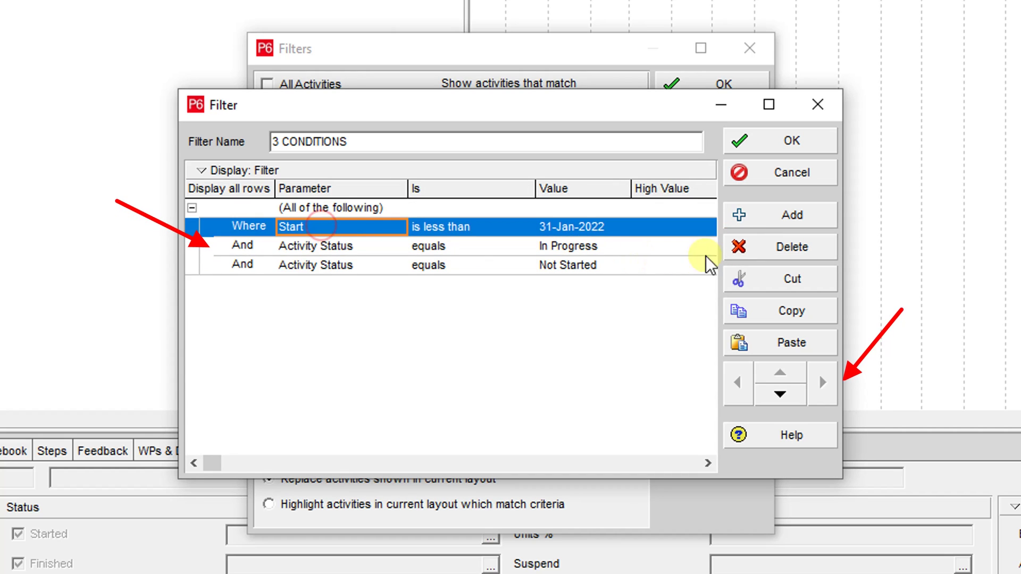
left_click(794, 214)
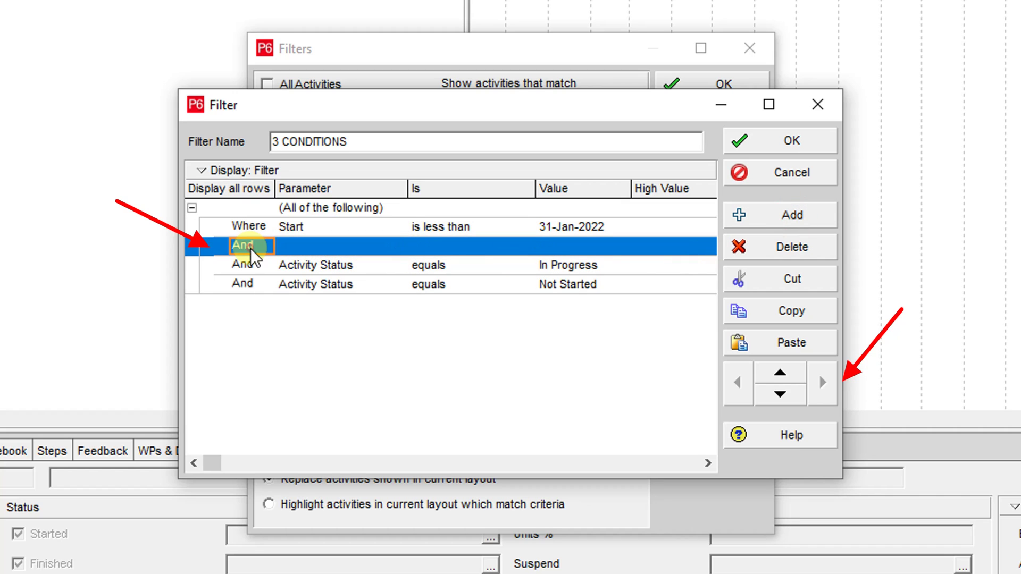
left_click(292, 266)
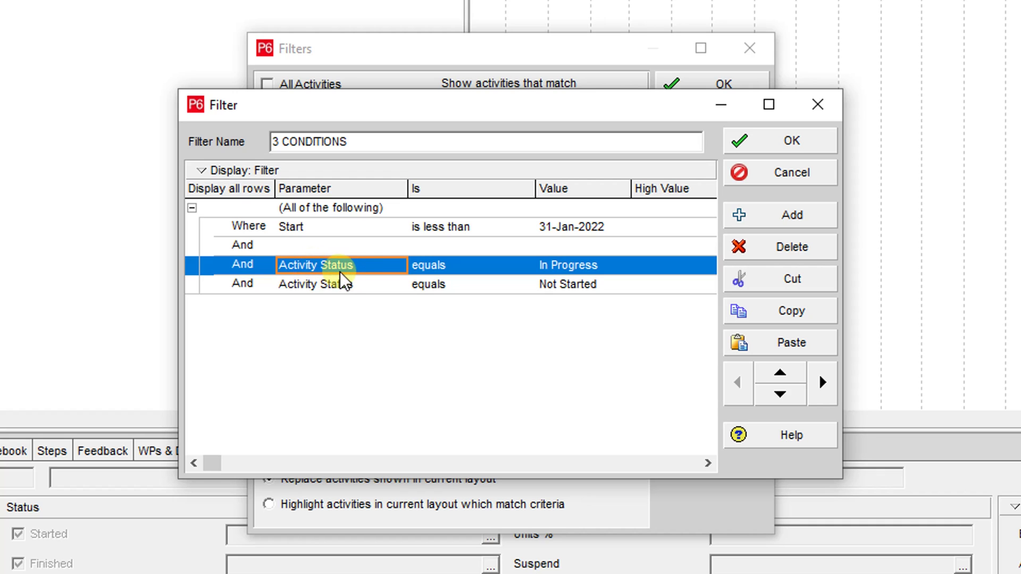
left_click(819, 400)
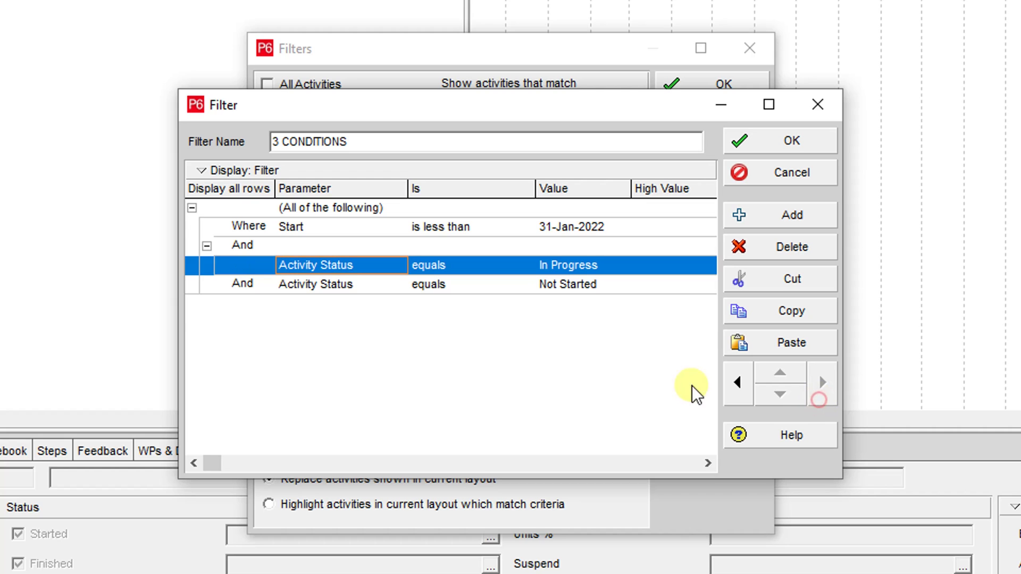
left_click(340, 281)
left_click(812, 384)
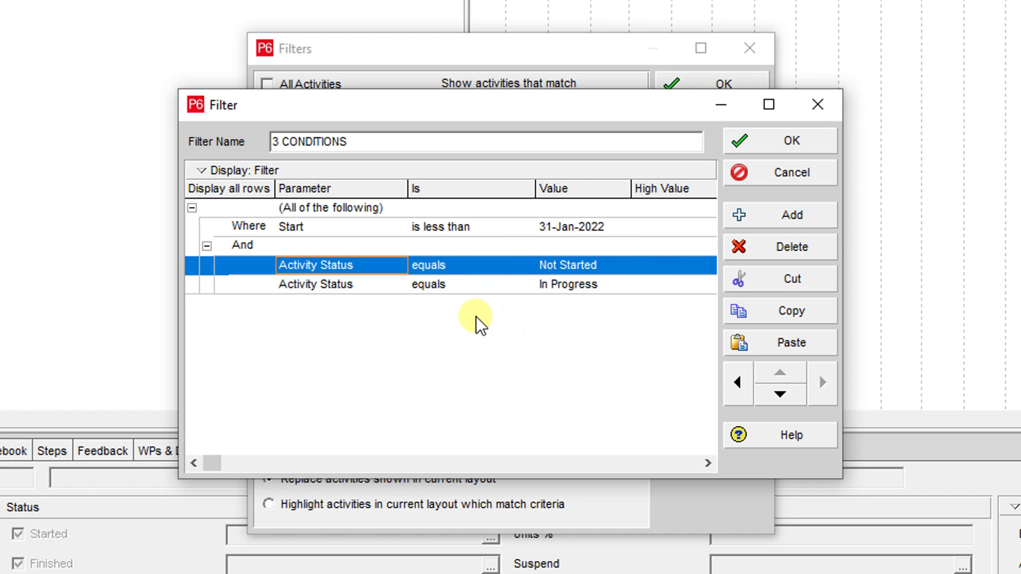
Set the nested Activity Status group to (Any of the following), save the filter, and apply it to the activity list.
left_click(364, 249)
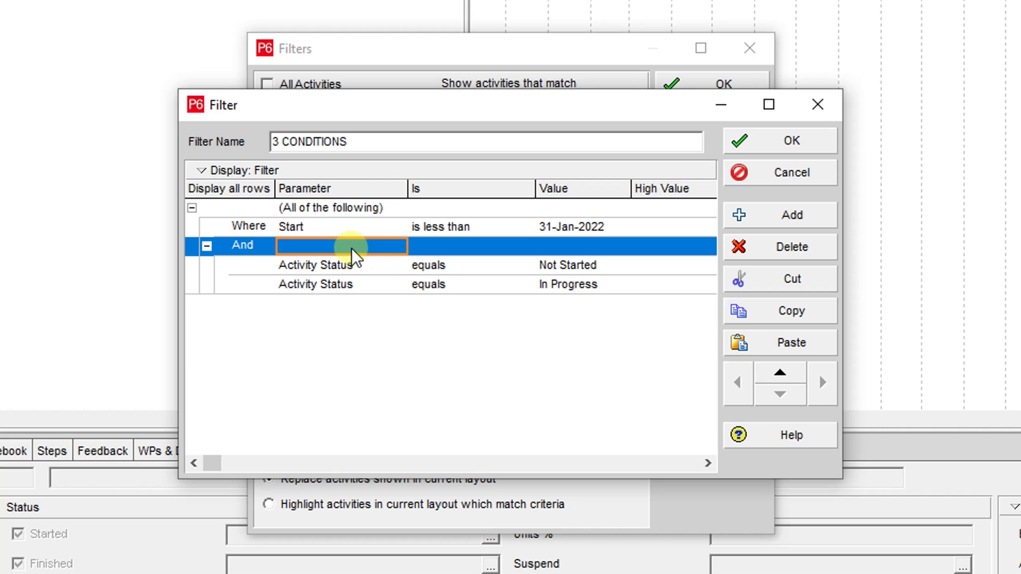
left_click(381, 247)
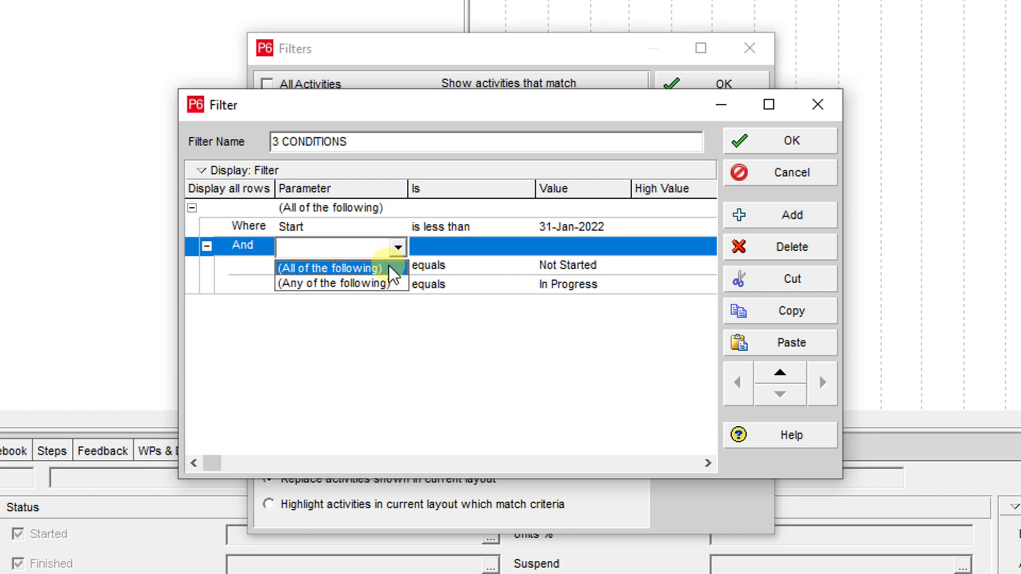
left_click(323, 283)
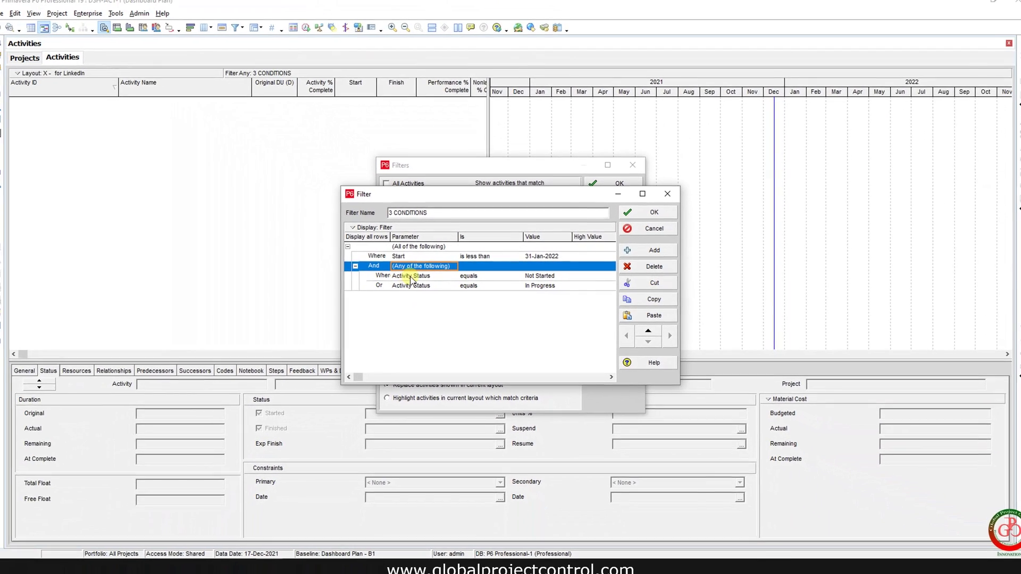
left_click(417, 256)
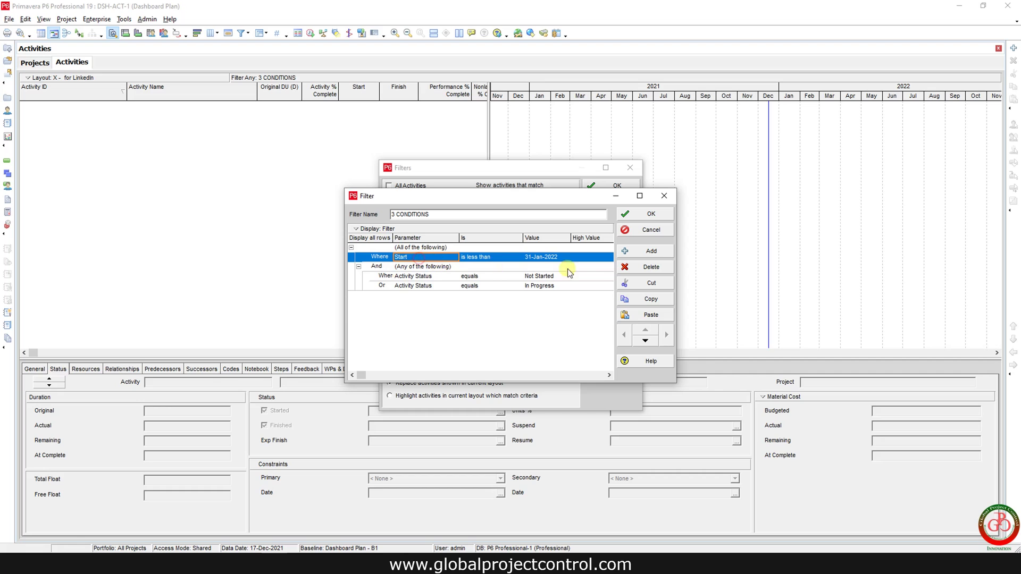
left_click(659, 216)
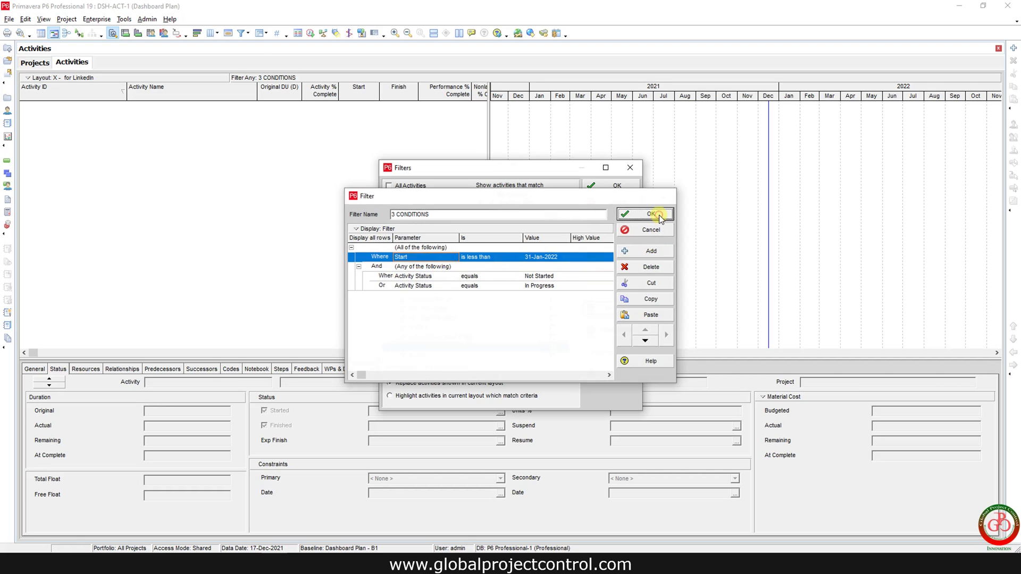
left_click(618, 223)
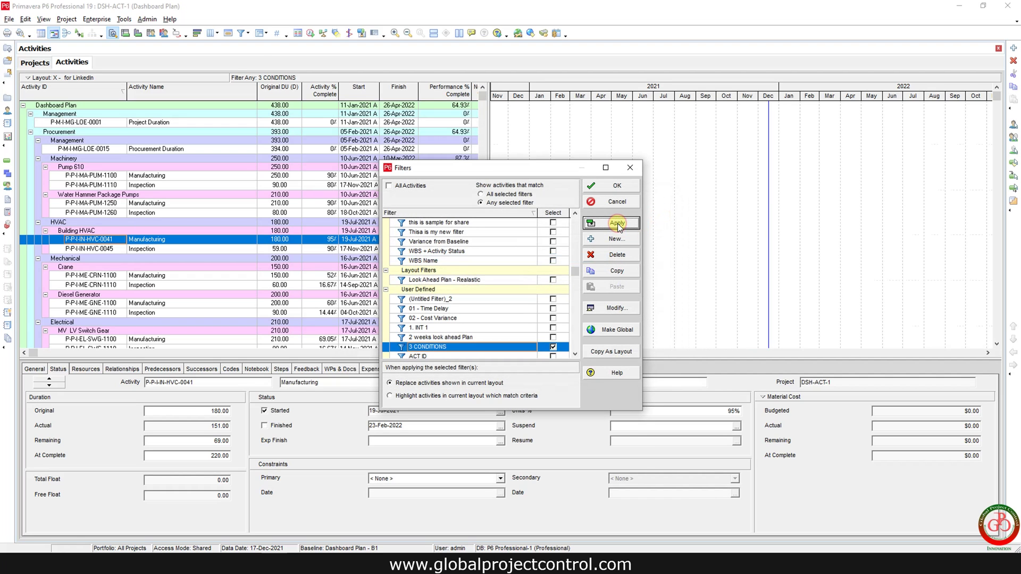
Reopen the 3 CONDITIONS filter for modification and review its nested Activity Status group by collapsing and expanding it.
left_click(622, 307)
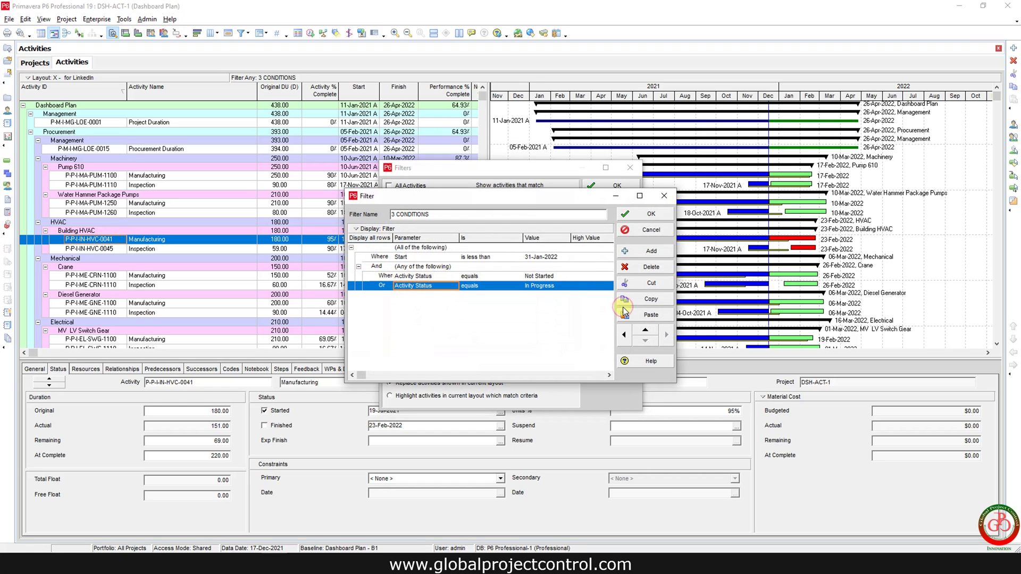
left_click(442, 277, "shift")
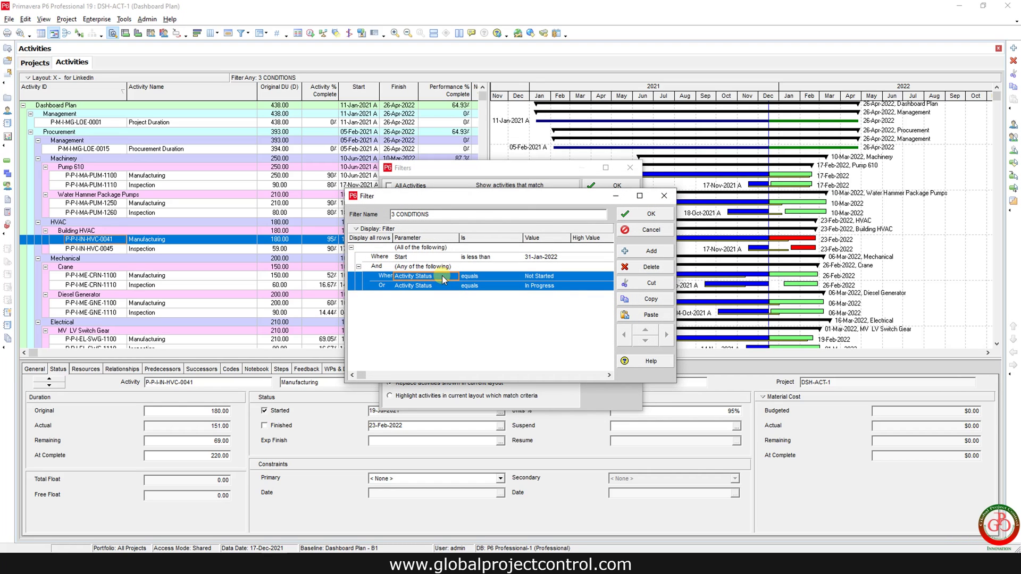
double_click(383, 266)
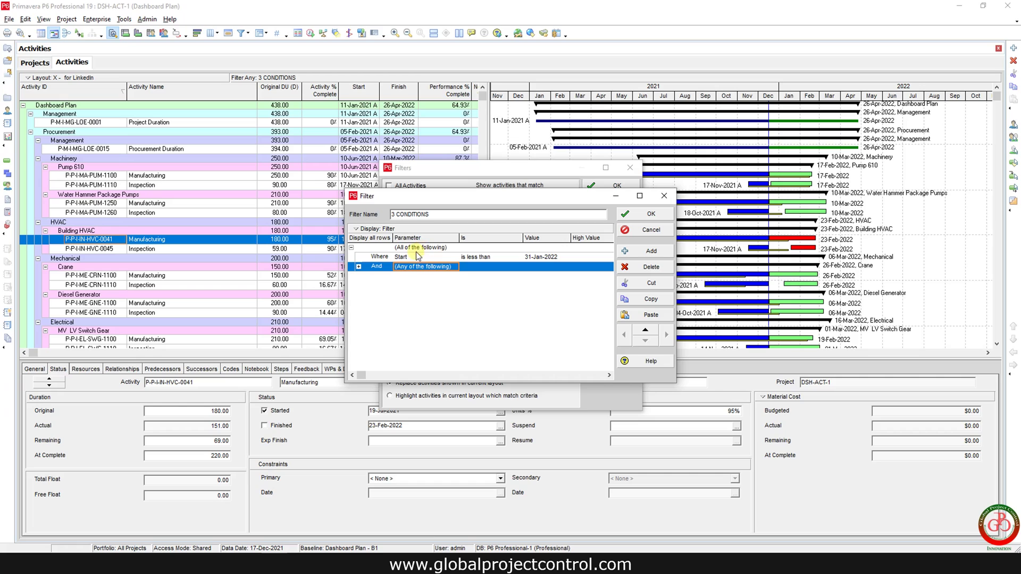
left_click(358, 266)
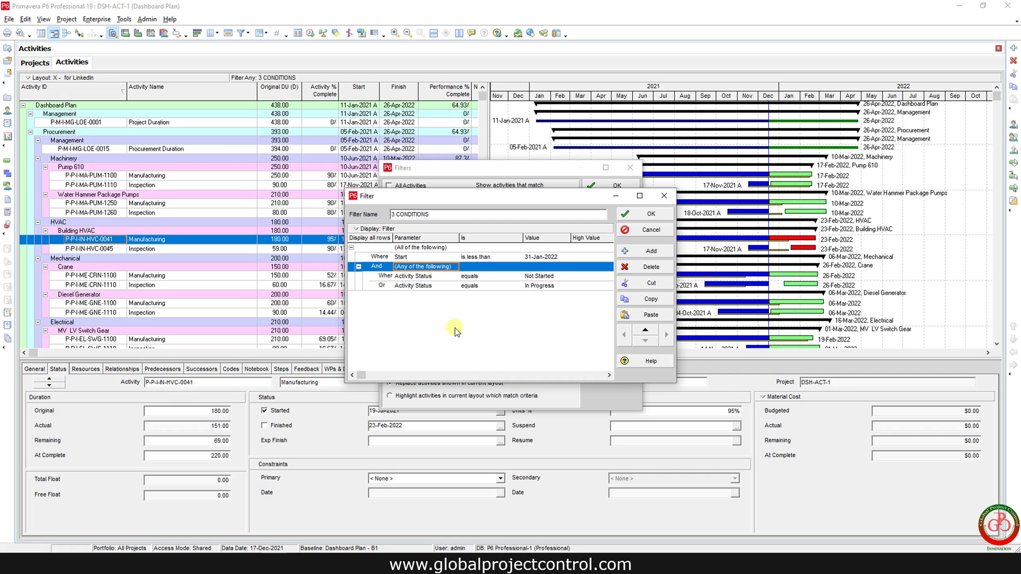
Add a Critical equals Yes condition below In Progress and outdent it from the nested group to the main And level.
left_click(414, 287)
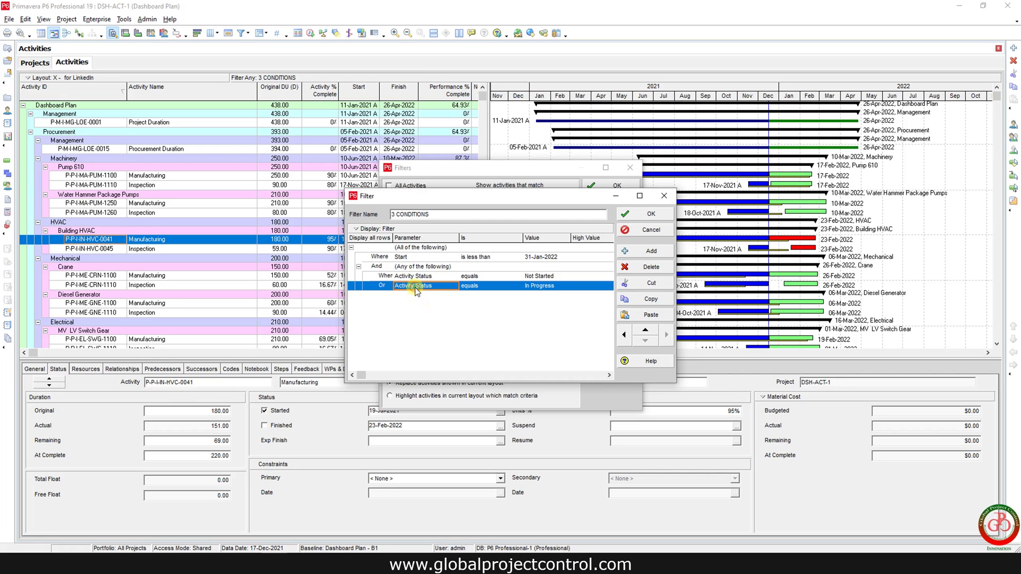
left_click(651, 251)
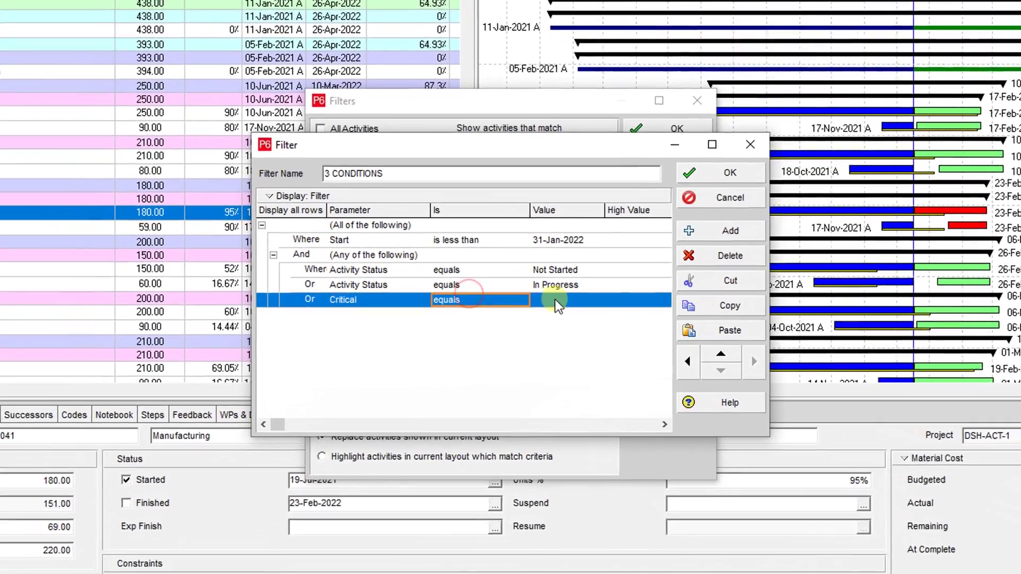
left_click(540, 295)
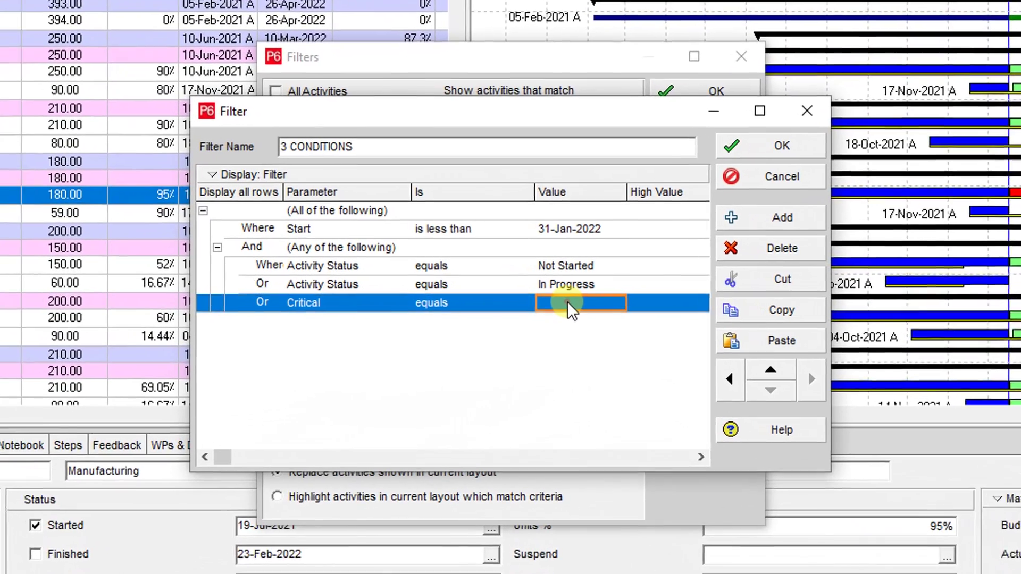
left_click(567, 301)
left_click(573, 336)
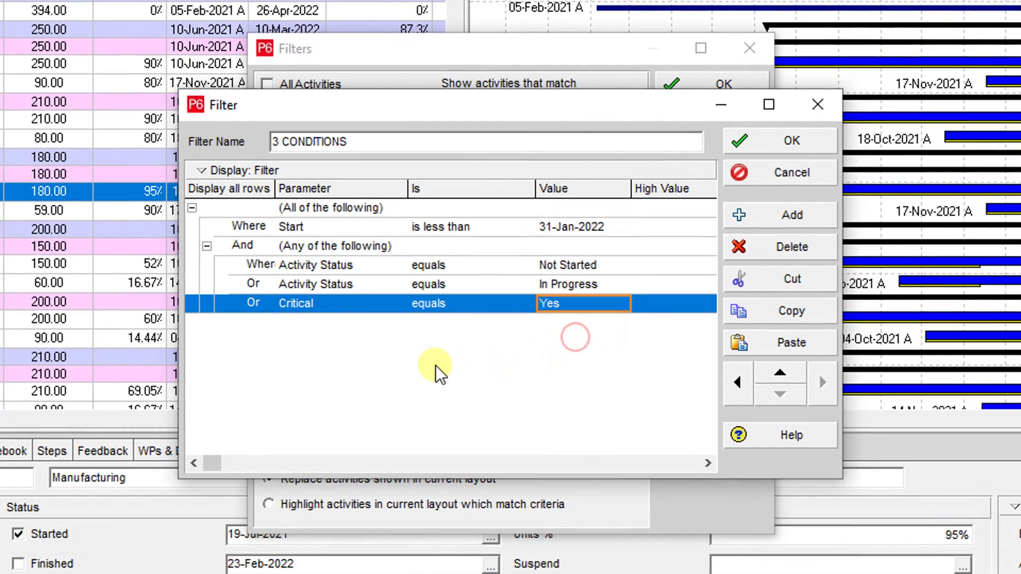
left_click(298, 301)
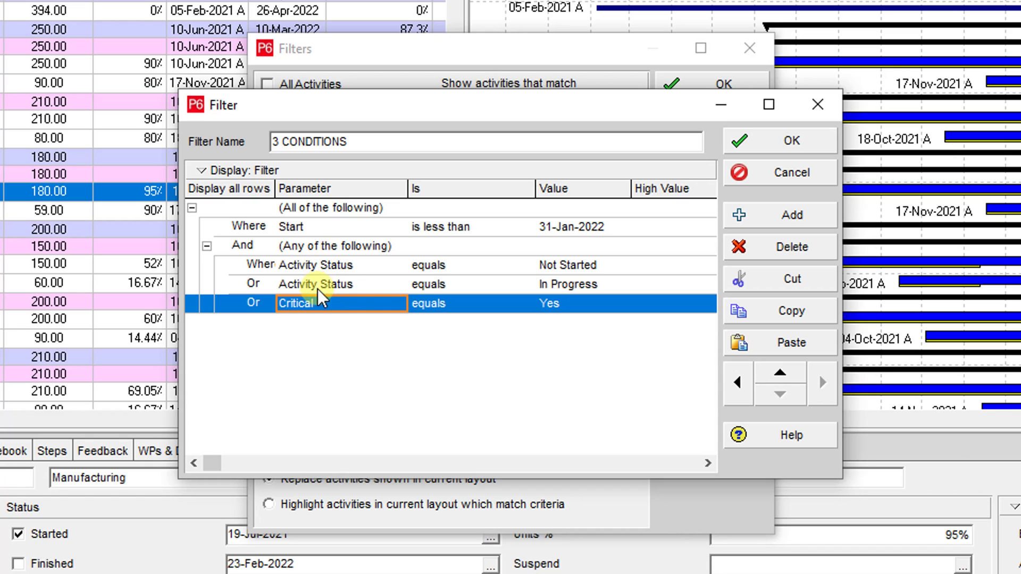
left_click(738, 383)
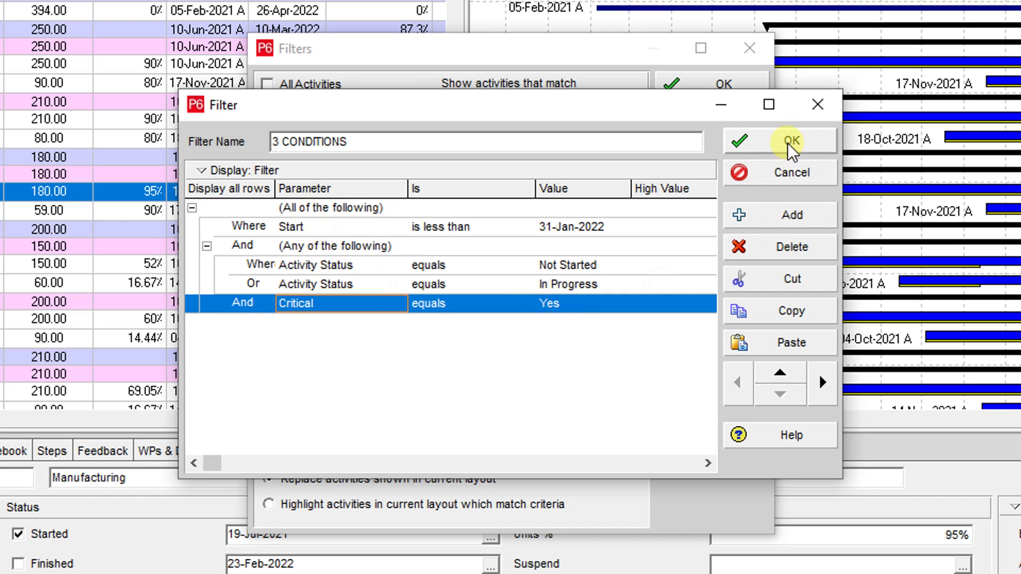
Save the filter and apply it so that matching activities are highlighted in the current layout.
left_click(770, 145)
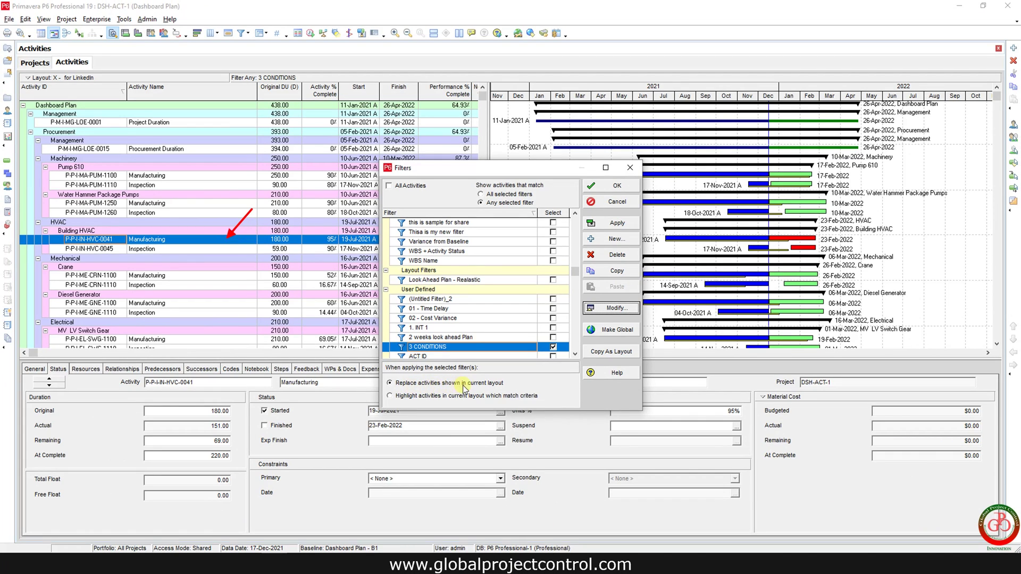
left_click(408, 396)
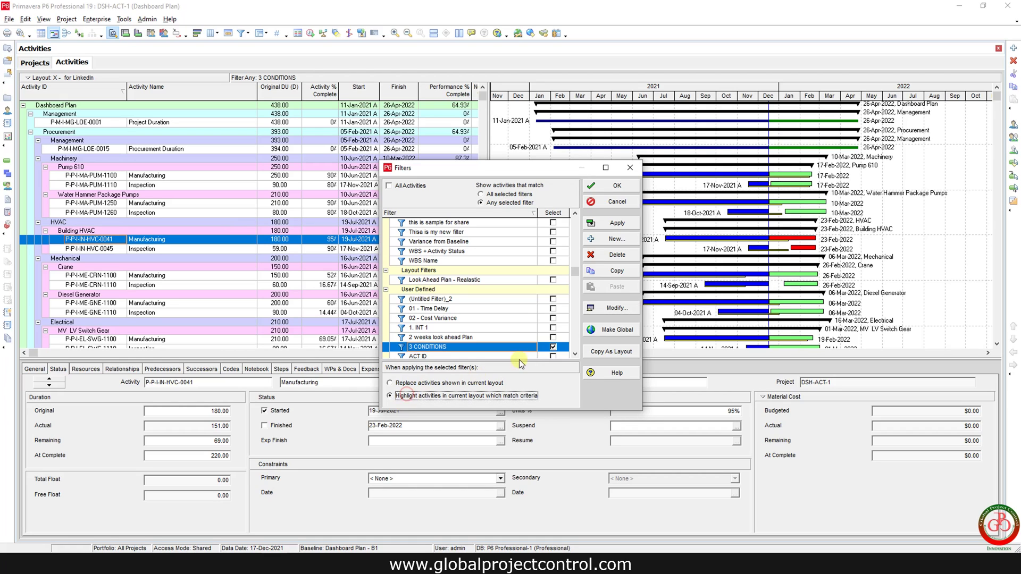
left_click(611, 225)
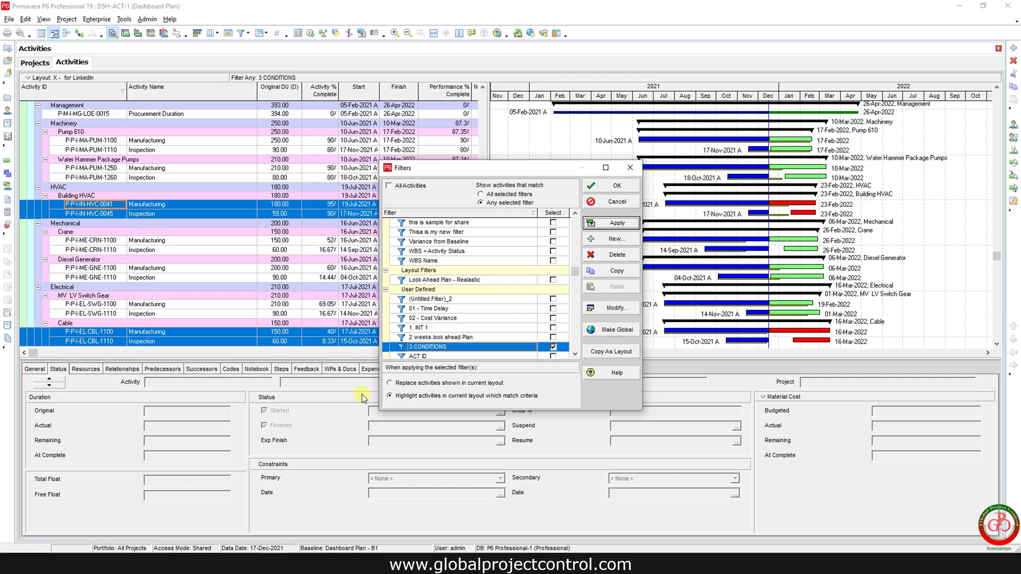
Set the 3 CONDITIONS filter to replace the activities shown in the current layout and apply it.
left_click(403, 384)
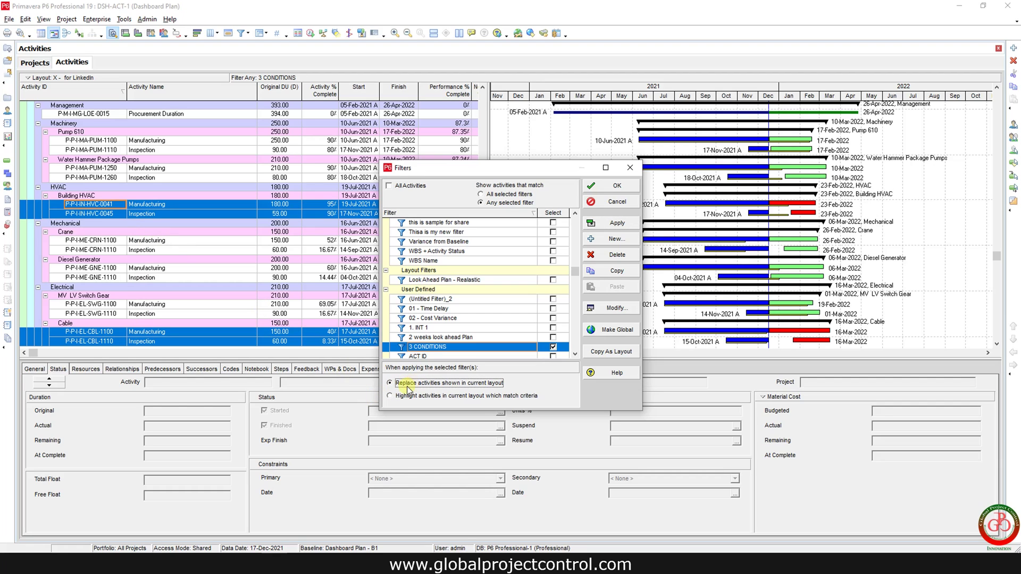
key("Return")
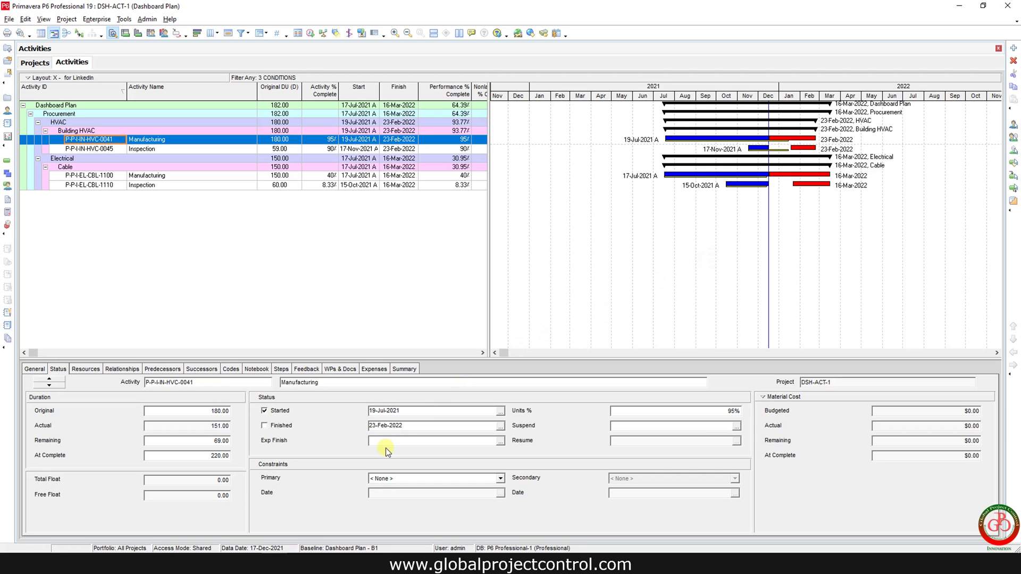
Arrange Primavera P6 and the Filter Conditions Word document side by side, with P6 on the left half of the screen.
key("super+Left")
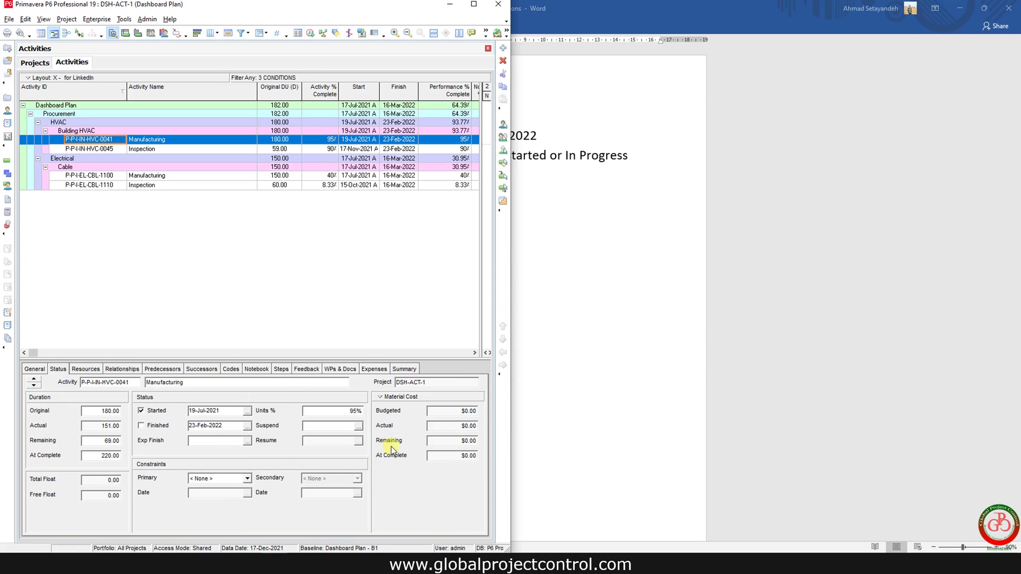
left_click(589, 284)
key("super+Right")
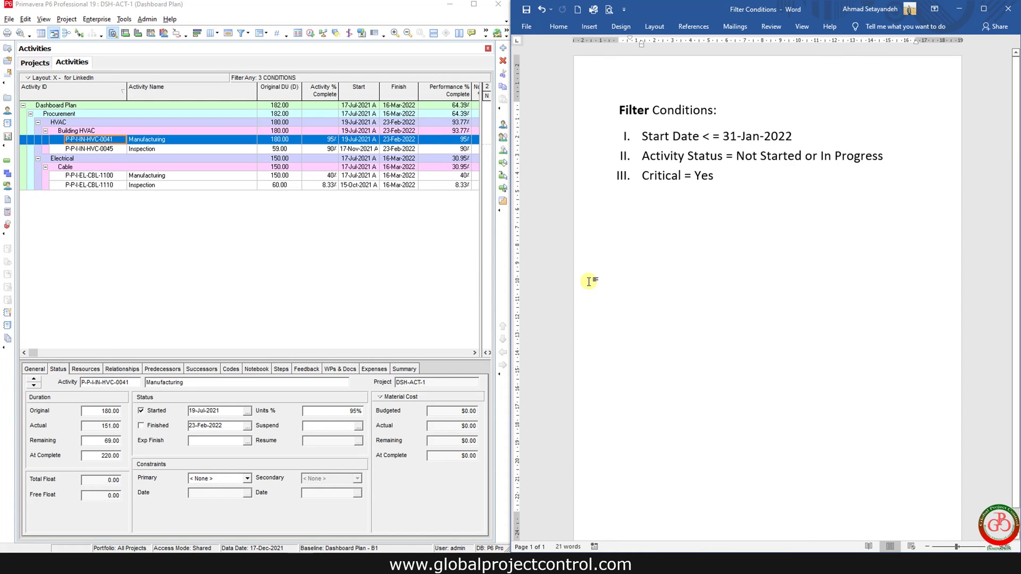
Narrow the Activity Name column and adjust the table split and Gantt timescale to fit the columns through Start and the complete bars.
left_click(481, 231)
left_click_drag(481, 231, 284, 231)
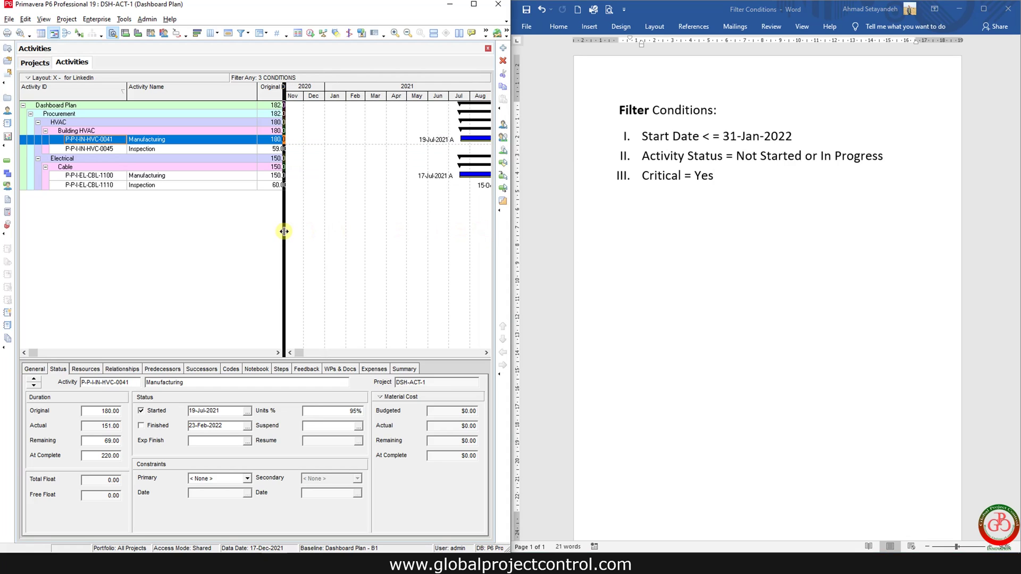
left_click(486, 352)
left_click(485, 352)
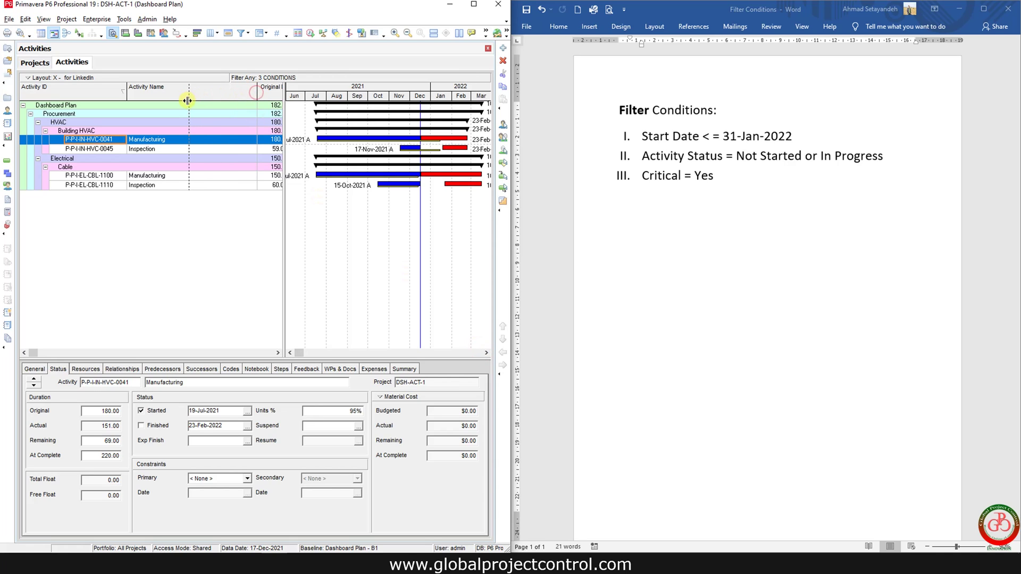
left_click_drag(257, 93, 184, 101)
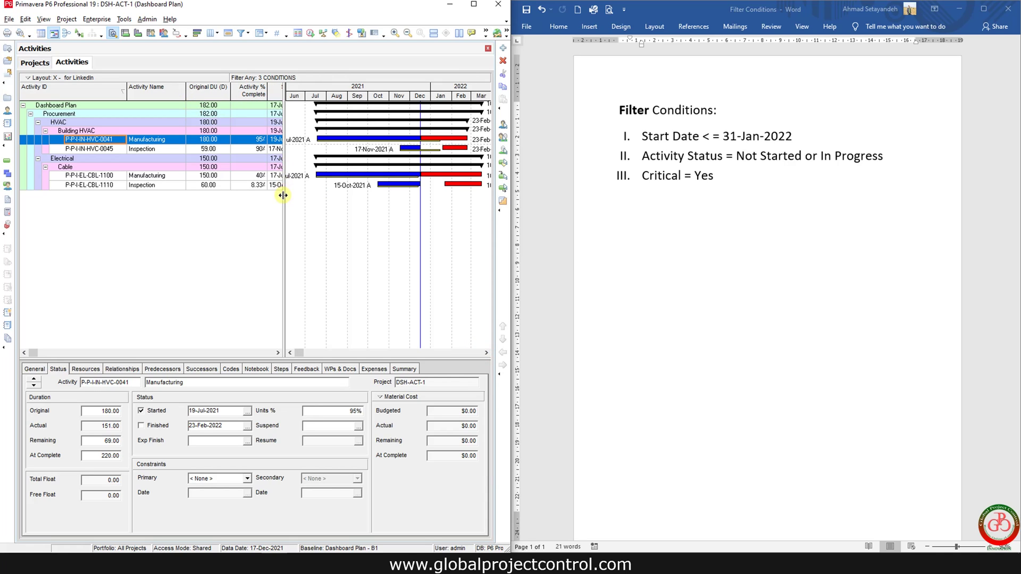
left_click_drag(283, 196, 315, 198)
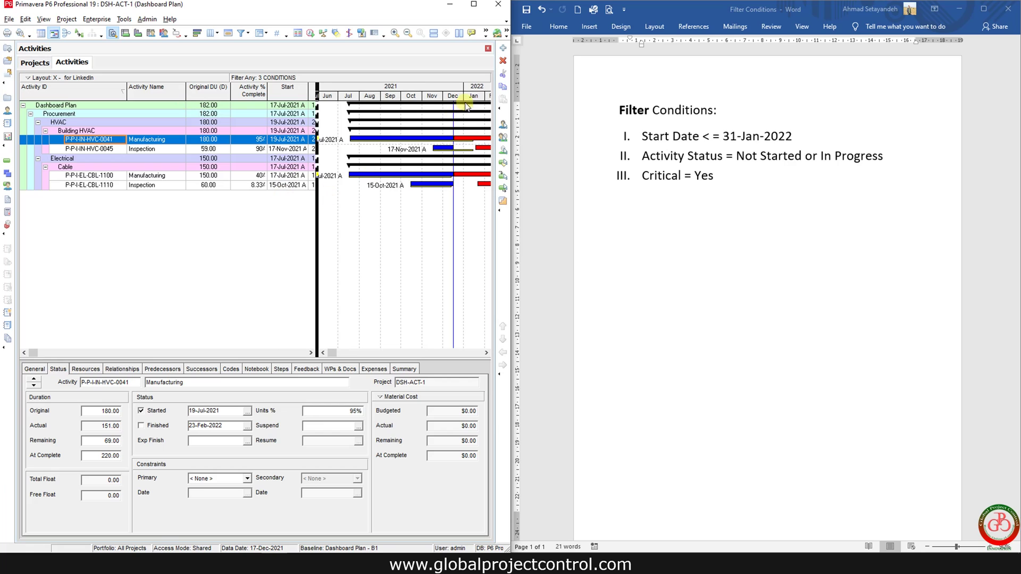
left_click_drag(467, 97, 424, 100)
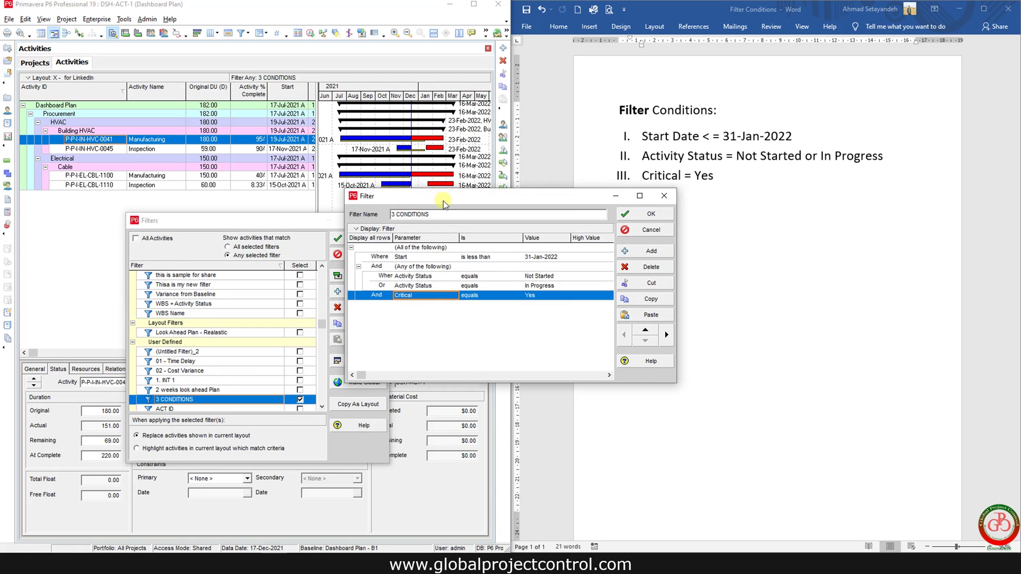
Reopen the 3 CONDITIONS filter definition and move its window clear of the conditions list in the Word document.
left_click_drag(443, 200, 190, 259)
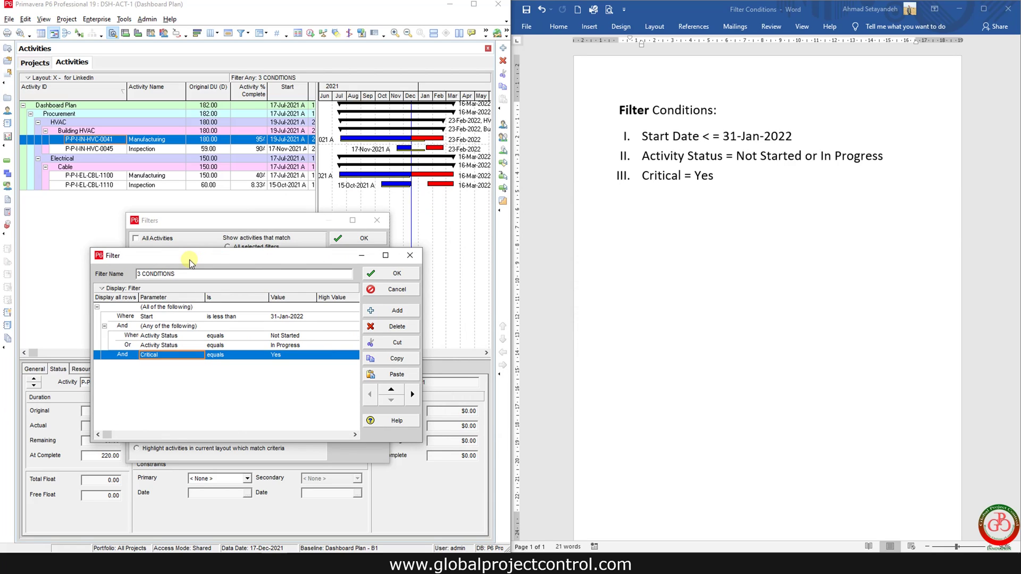